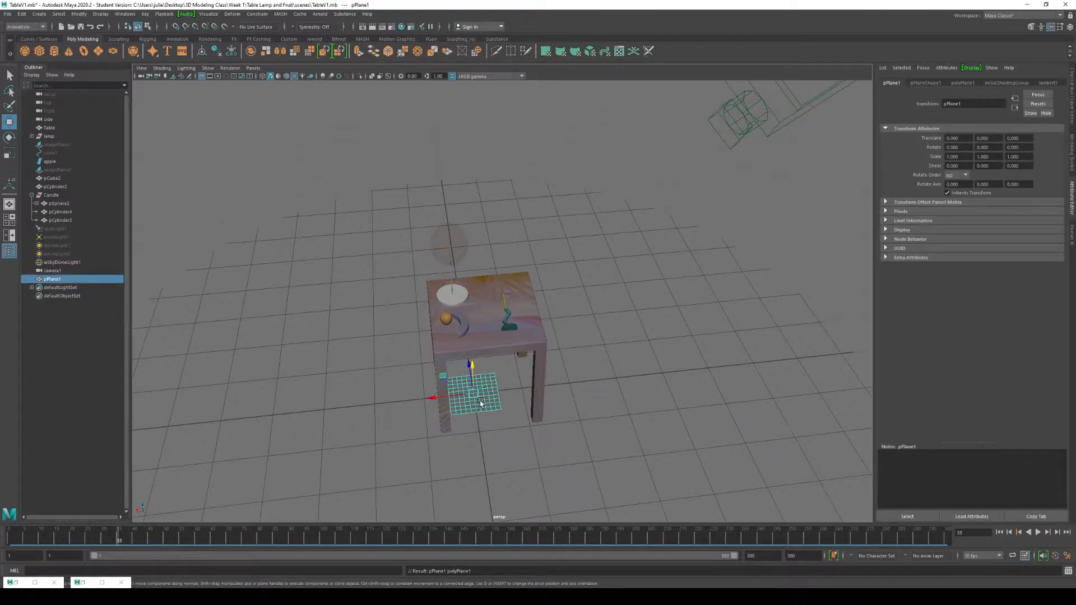
- Enlarge the polygon plane under the table to a width of about 10.8 and a height of about 9
left_click_drag(588, 468, 404, 401, "alt")
right_click_drag(404, 401, 510, 372, "alt")
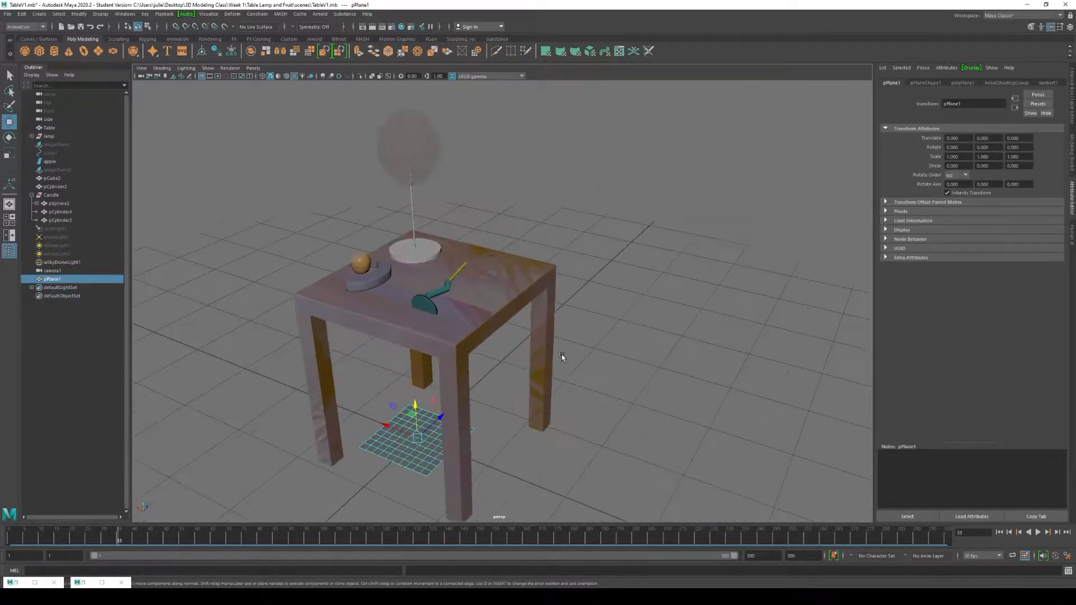
left_click(958, 83)
left_click_drag(977, 139, 984, 138)
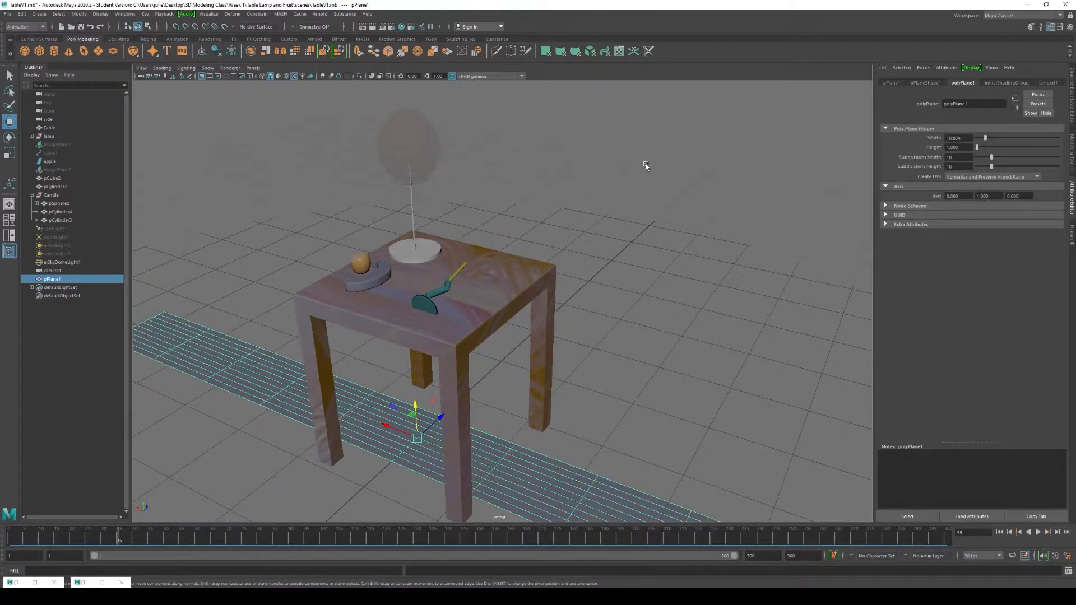
scroll(646, 162, "down", 3)
mouse_move(980, 149)
left_mouse_down()
mouse_move(995, 145)
mouse_move(984, 151)
left_mouse_up()
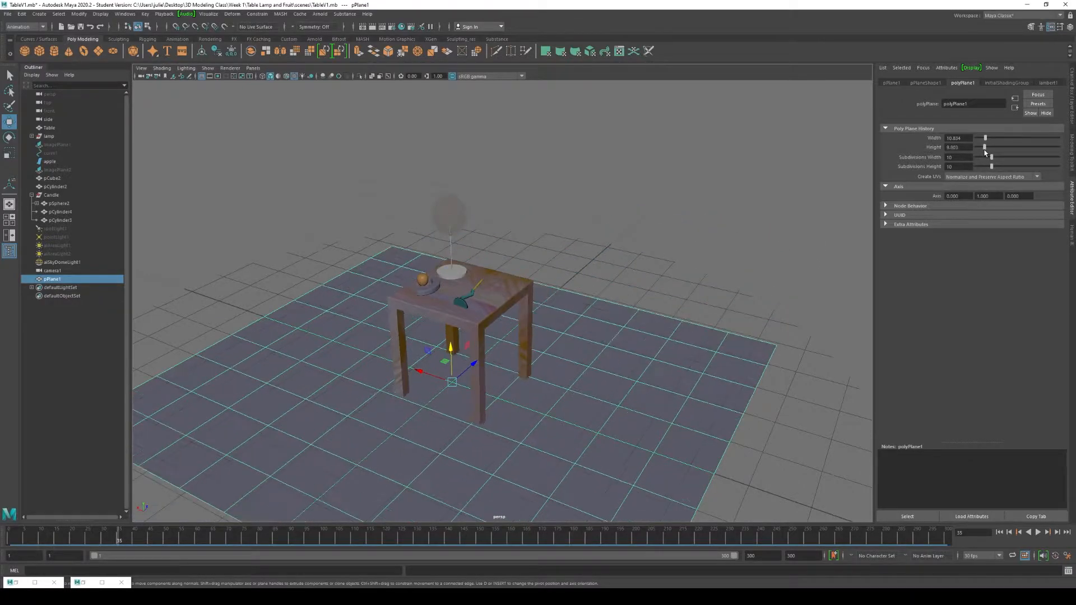
- Select the row of edges along one side of the floor plane and extrude it straight up about 7.24 as a backdrop wall
scroll(628, 321, "down", 2)
scroll(634, 355, "up", 1)
middle_click_drag(636, 357, 504, 322, "alt")
left_click_drag(403, 334, 503, 331, "alt")
scroll(503, 332, "down", 5)
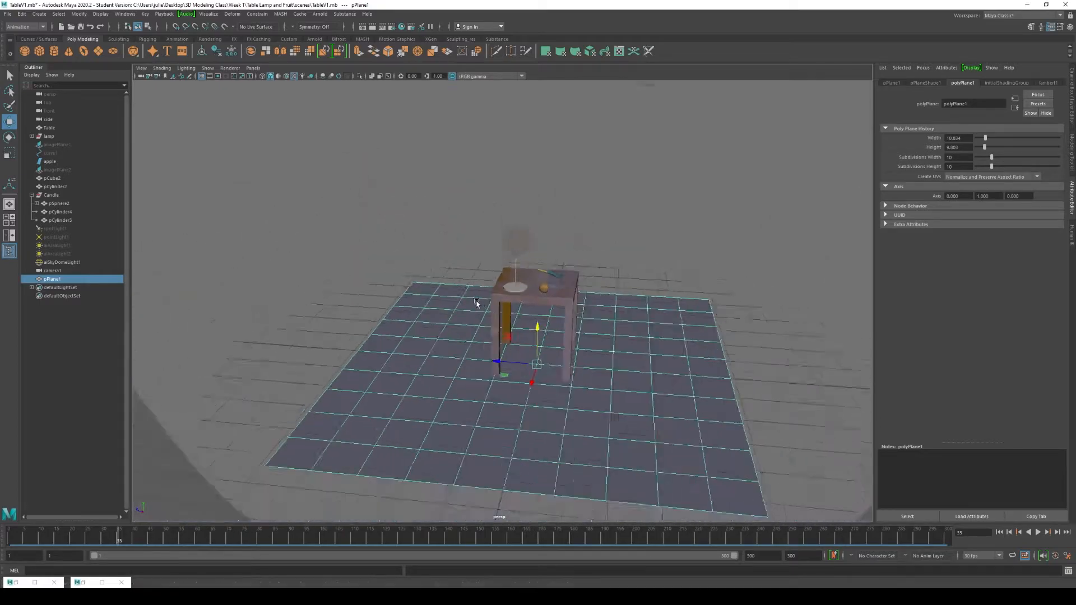
right_click(413, 365)
right_click_drag(407, 372, 407, 343)
left_click(347, 404)
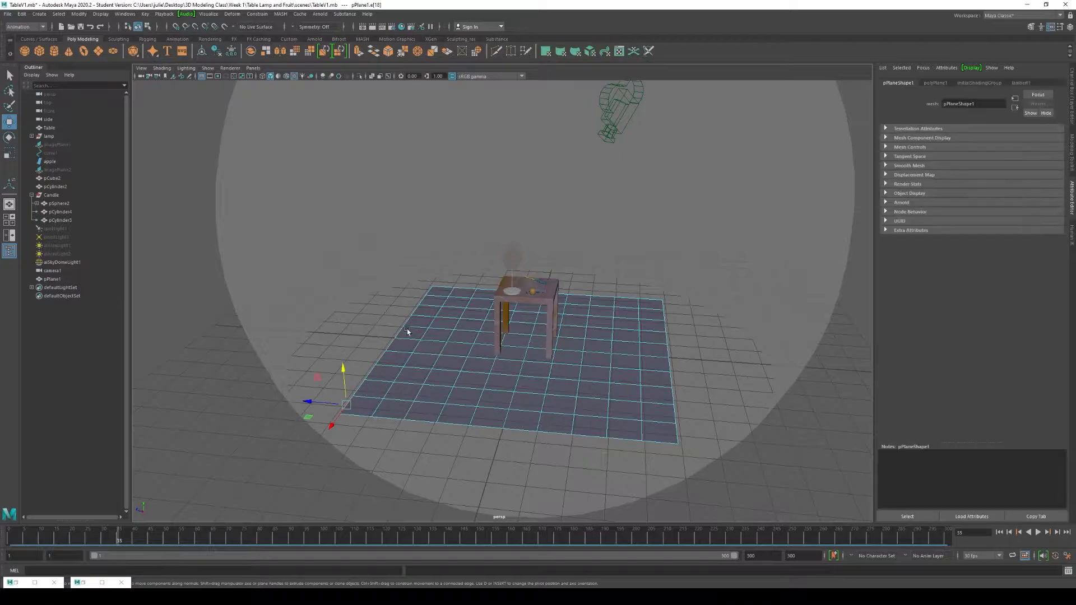
left_click(426, 295)
left_click(1071, 150)
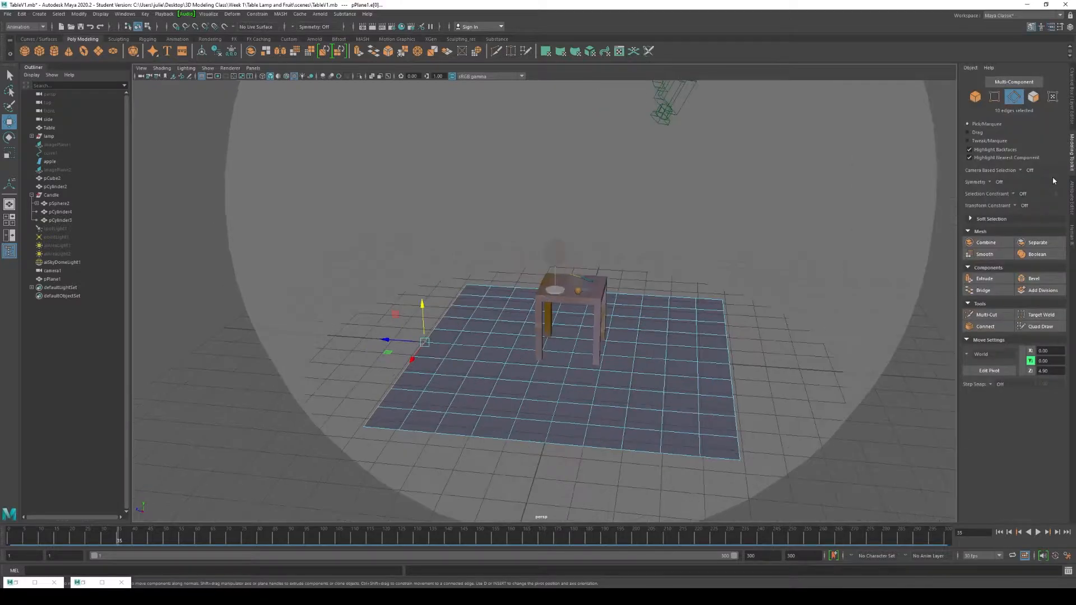
left_click(984, 279)
left_click_drag(461, 270, 428, 83)
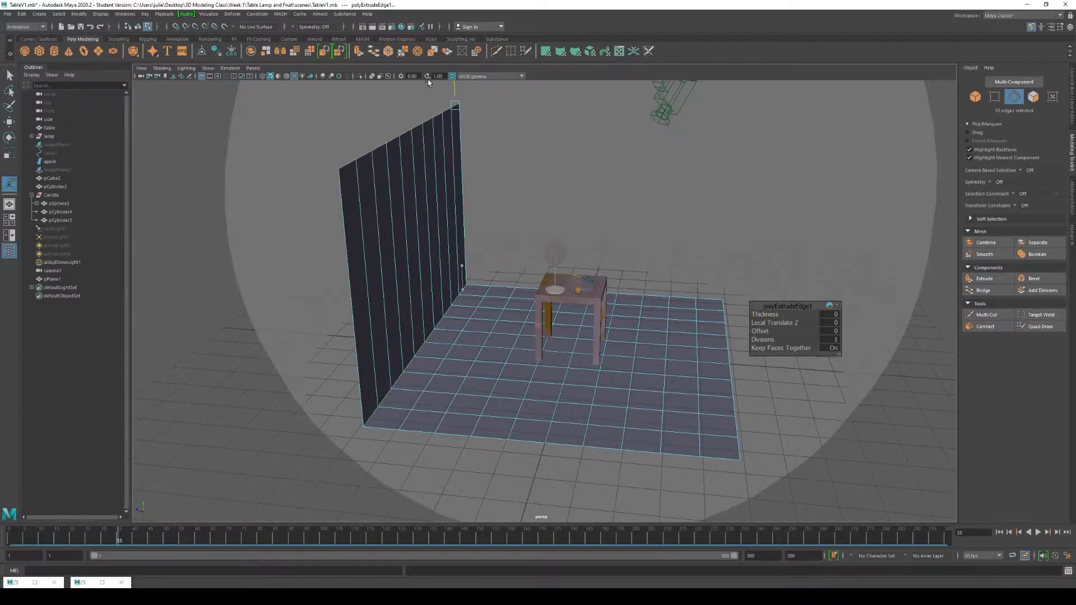
- Bevel the edges where the wall meets the floor with a fraction of 1 and 11 segments
left_click_drag(607, 422, 556, 425, "alt")
scroll(351, 334, "up", 1)
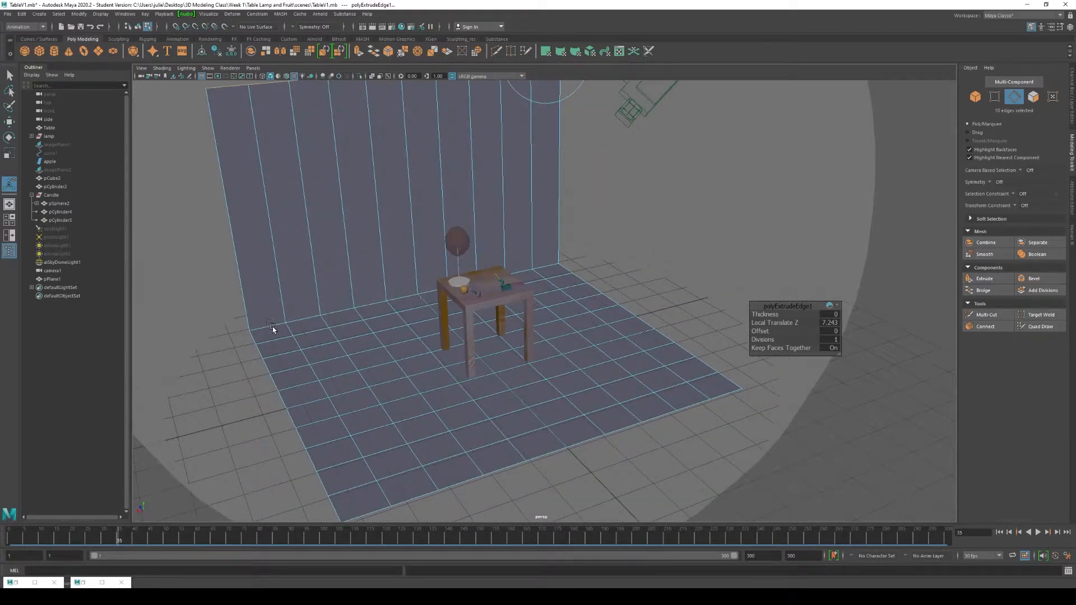
left_click(273, 328)
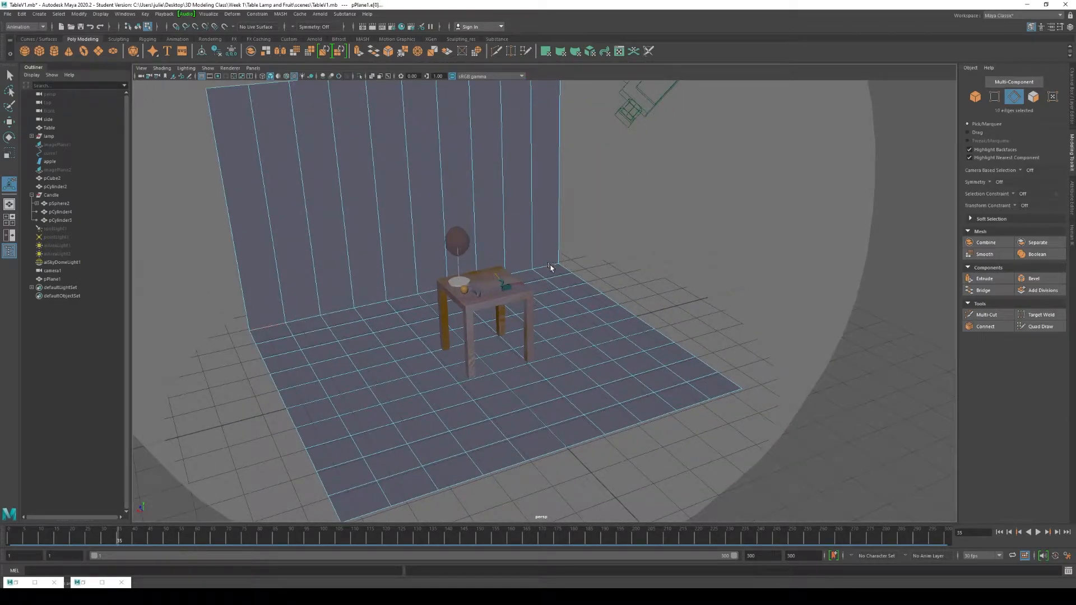
scroll(560, 284, "down", 1)
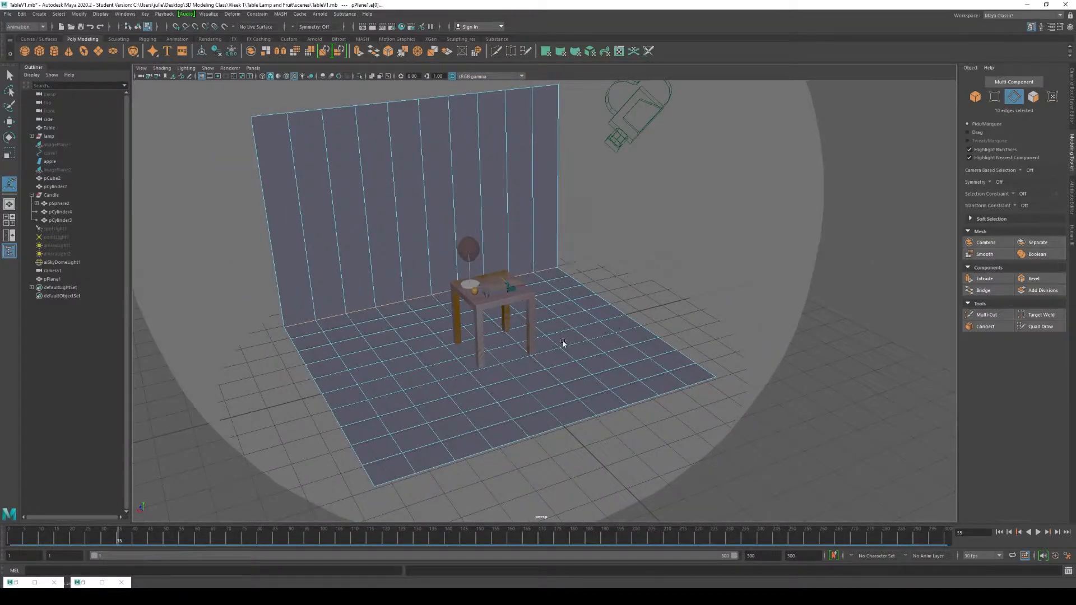
scroll(562, 341, "up", 2)
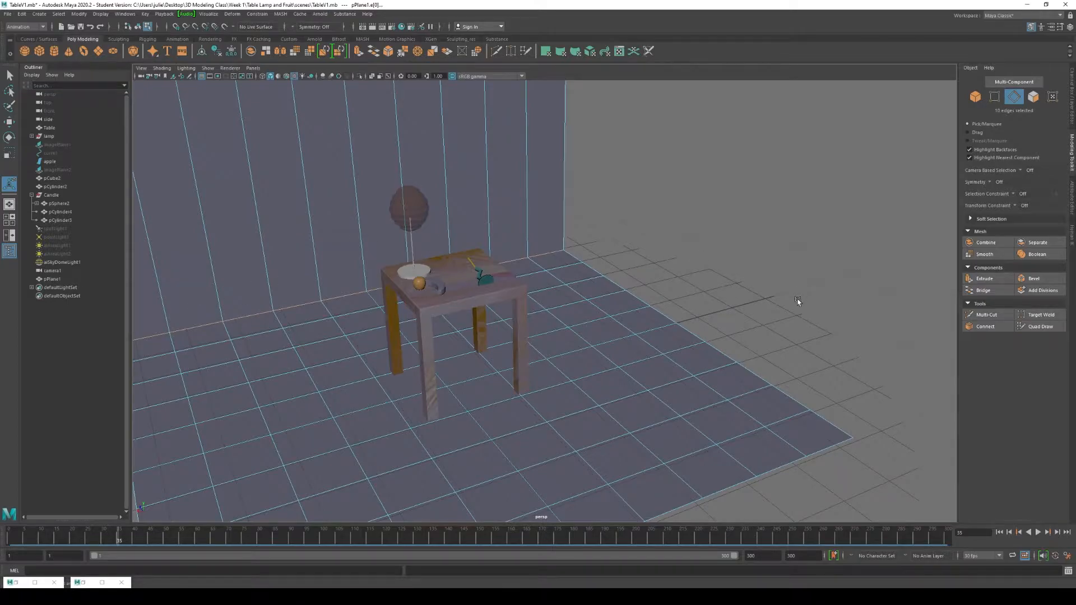
scroll(800, 298, "down", 2)
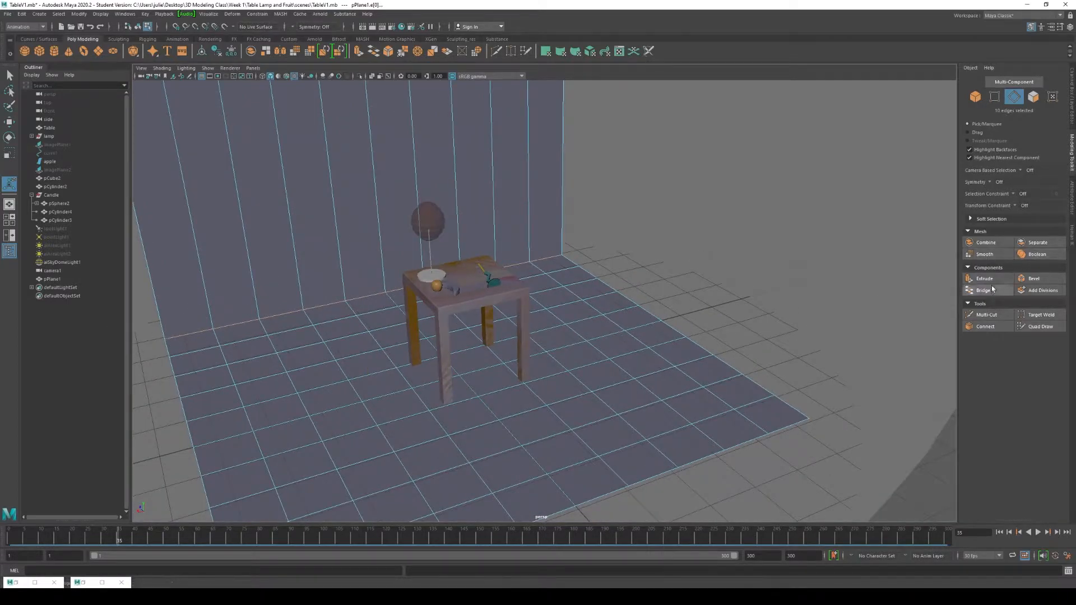
left_click(1031, 279)
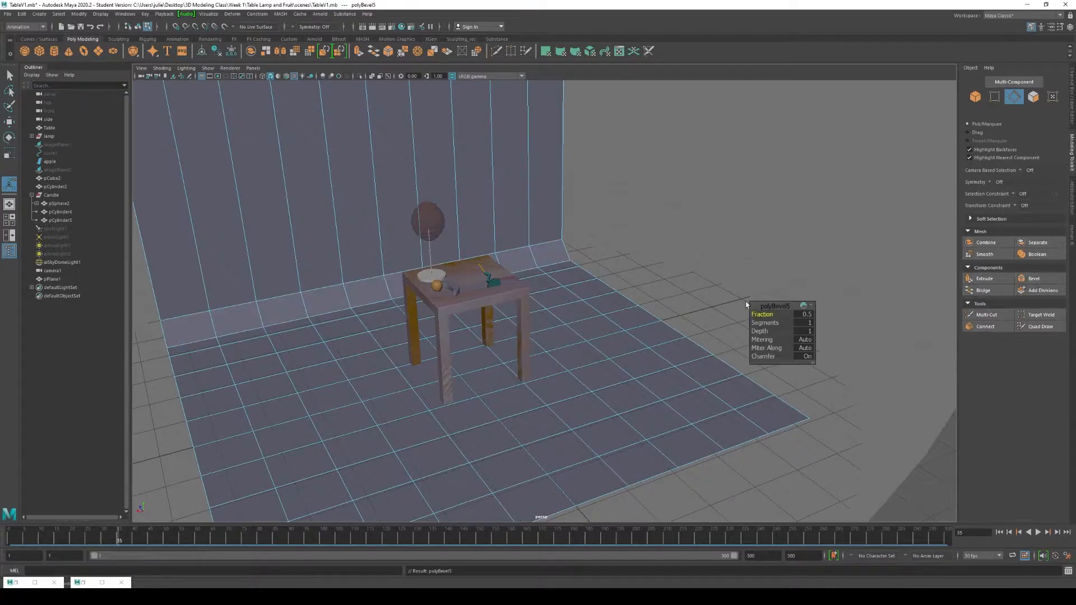
left_click_drag(768, 315, 807, 319)
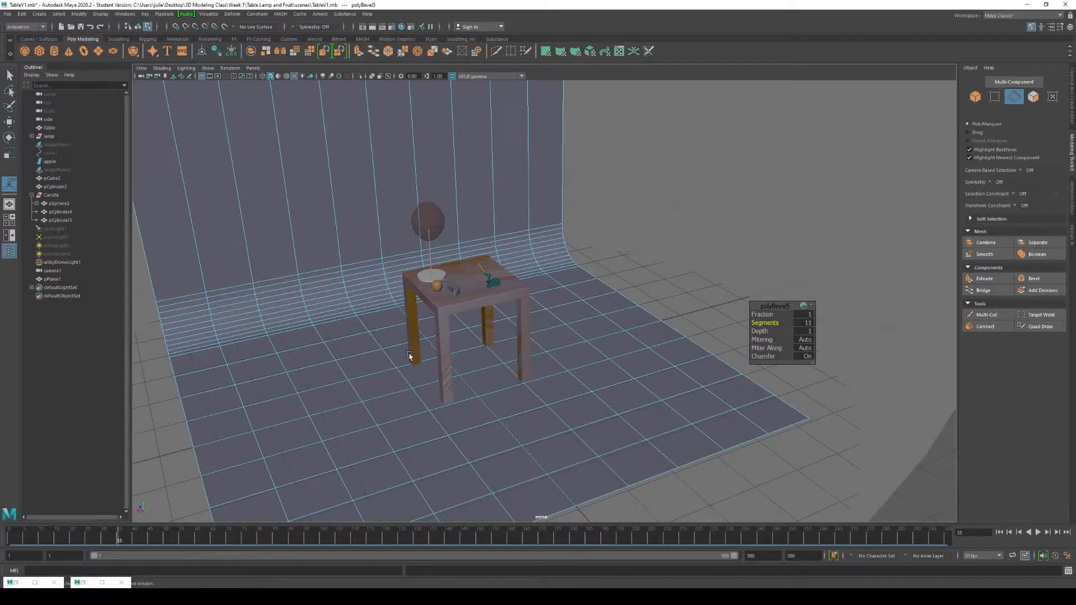
scroll(539, 307, "up", 2)
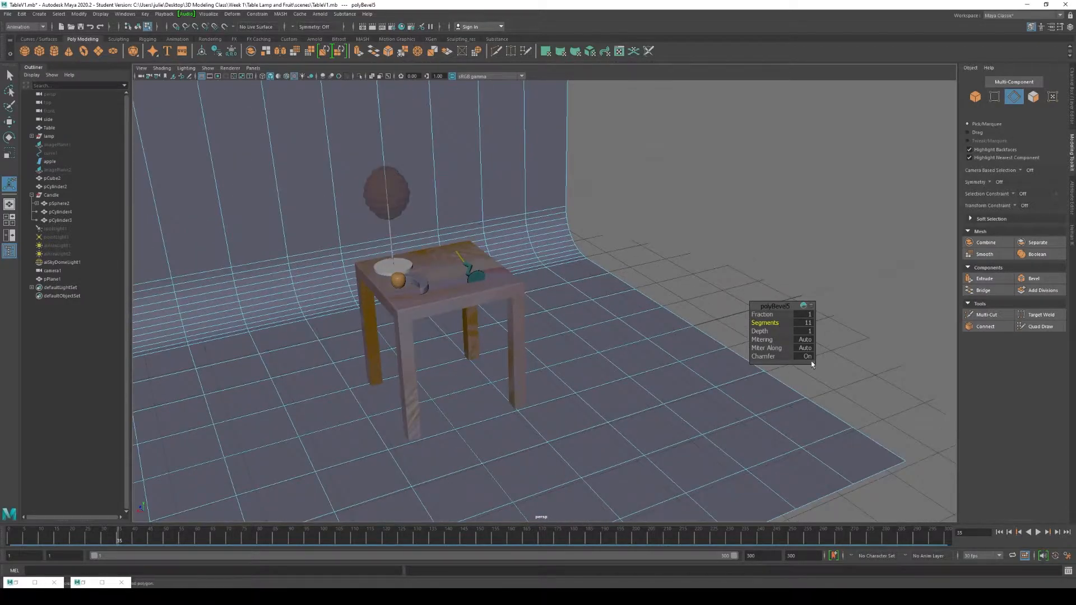
scroll(598, 319, "down", 4)
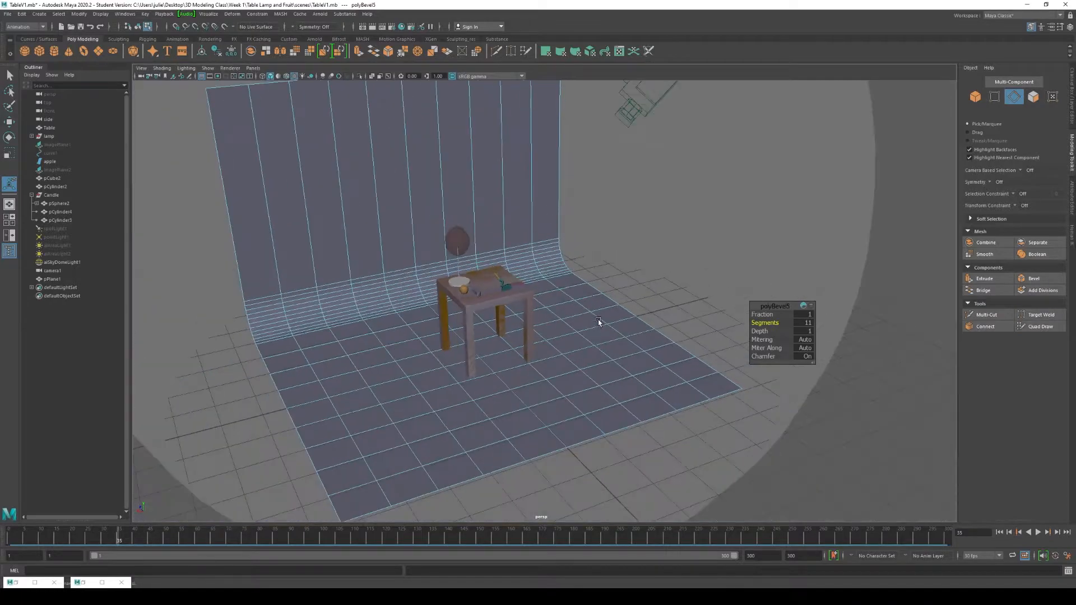
- Return the backdrop to object mode and move it along the Z axis relative to the table
right_click_drag(577, 334, 614, 319)
left_click_drag(549, 309, 549, 307, "alt")
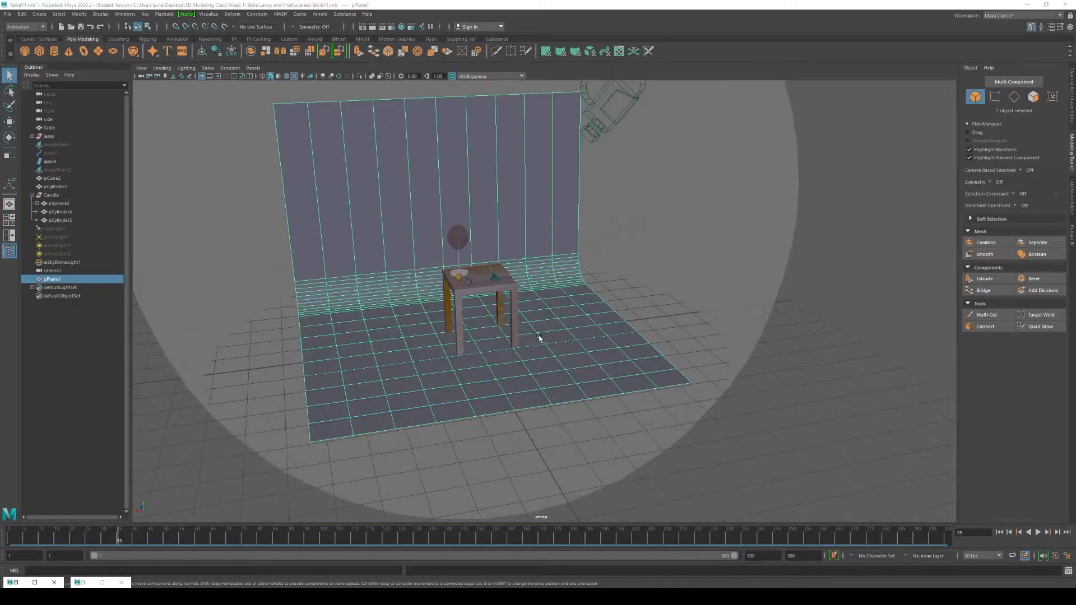
key("w")
left_click_drag(465, 328, 501, 346)
left_click_drag(600, 380, 624, 376, "alt")
- Open the Hypershade and create an Arnold Ai Standard Surface material
left_click(401, 26)
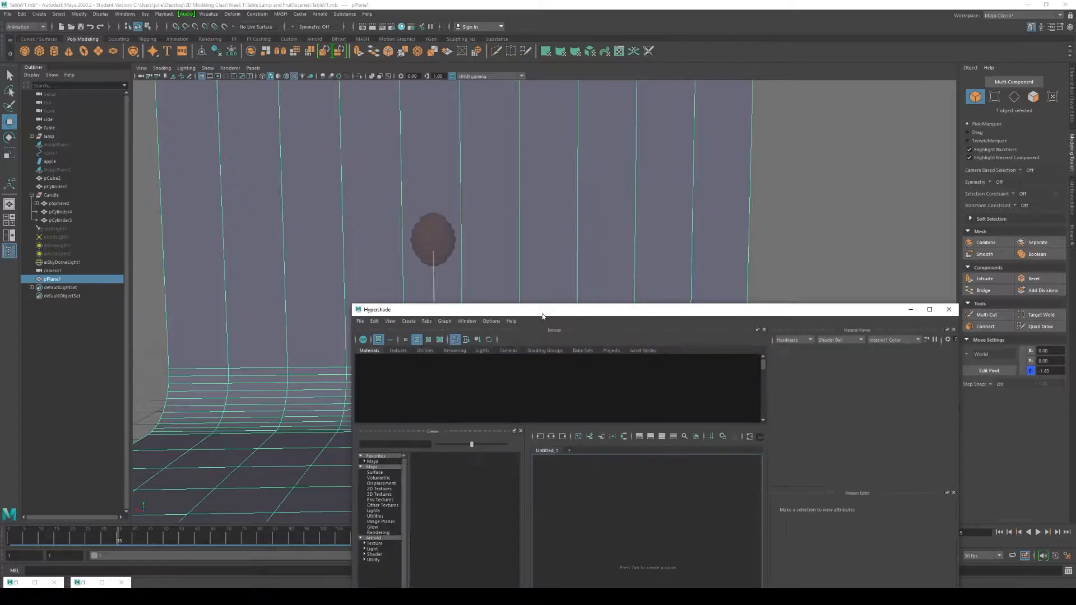
left_click_drag(549, 313, 534, 183)
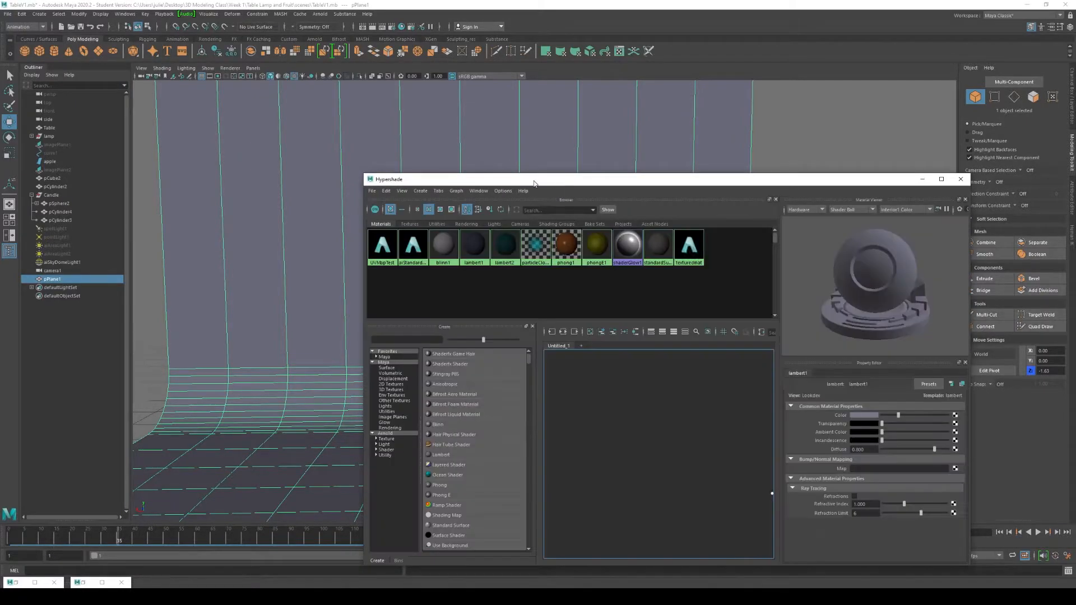
left_click(420, 191)
mouse_move(474, 338)
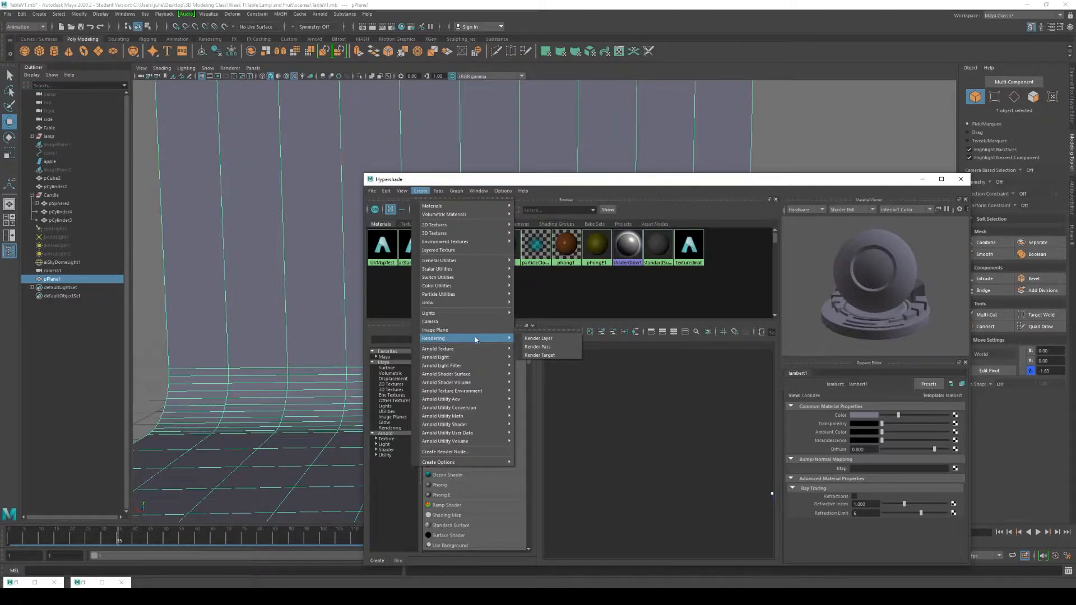
mouse_move(473, 382)
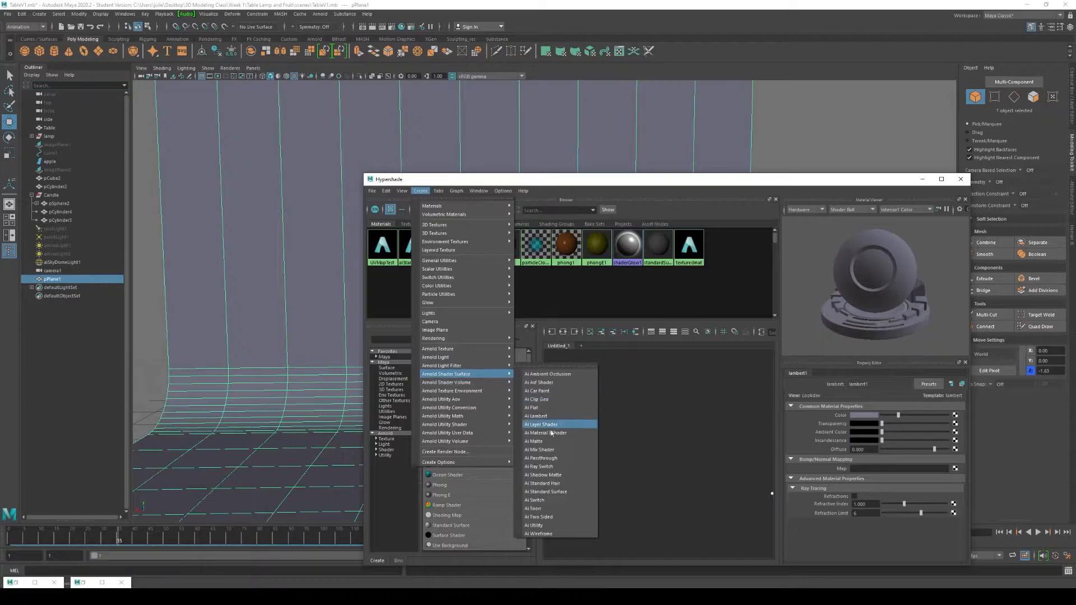
left_click(546, 491)
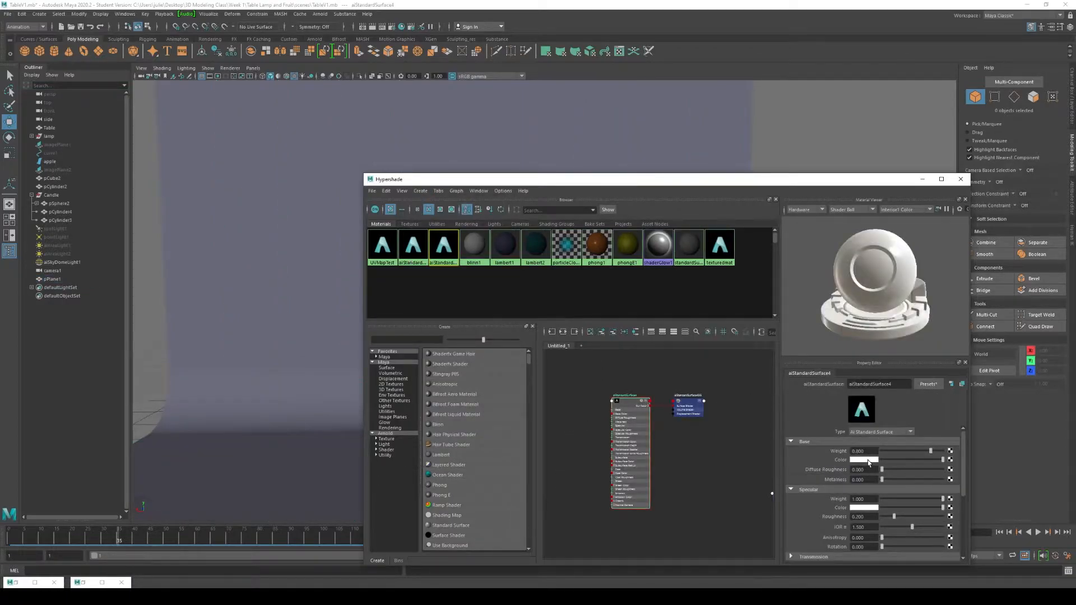
- Assign the new Ai Standard Surface material to the backdrop plane
left_click(538, 138)
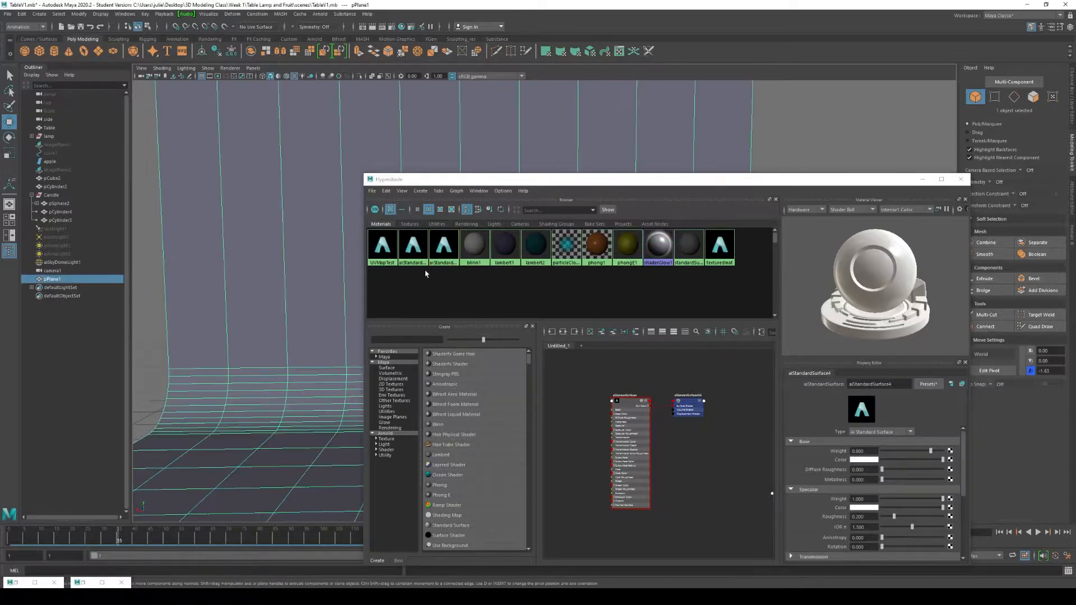
right_click(448, 247)
left_click(449, 223)
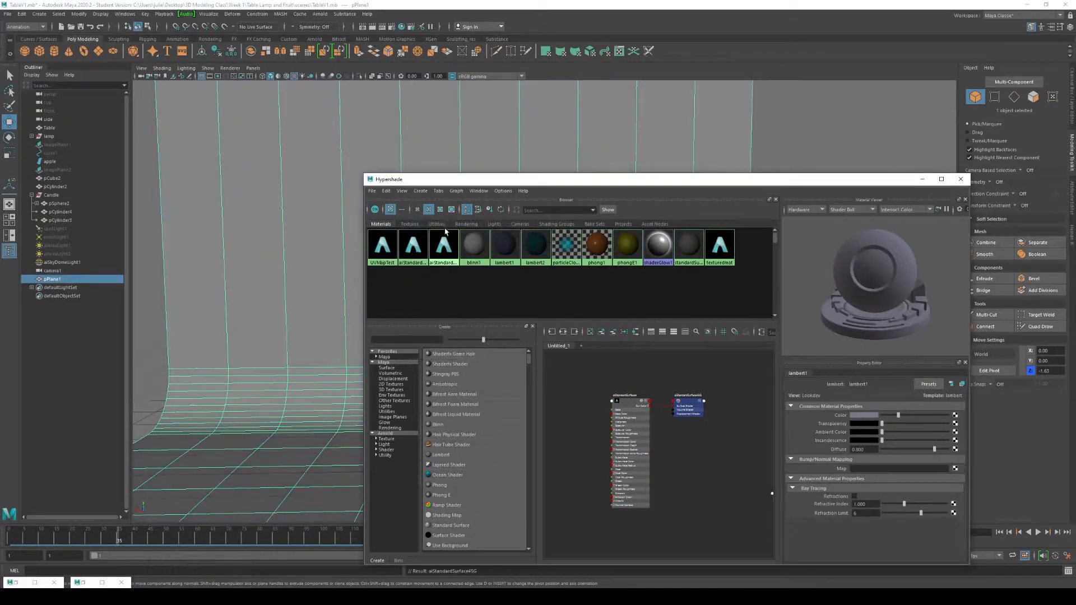
- Set the backdrop material's base color to a soft light orange with a hue of about 29 and a value of 1
left_click(444, 247)
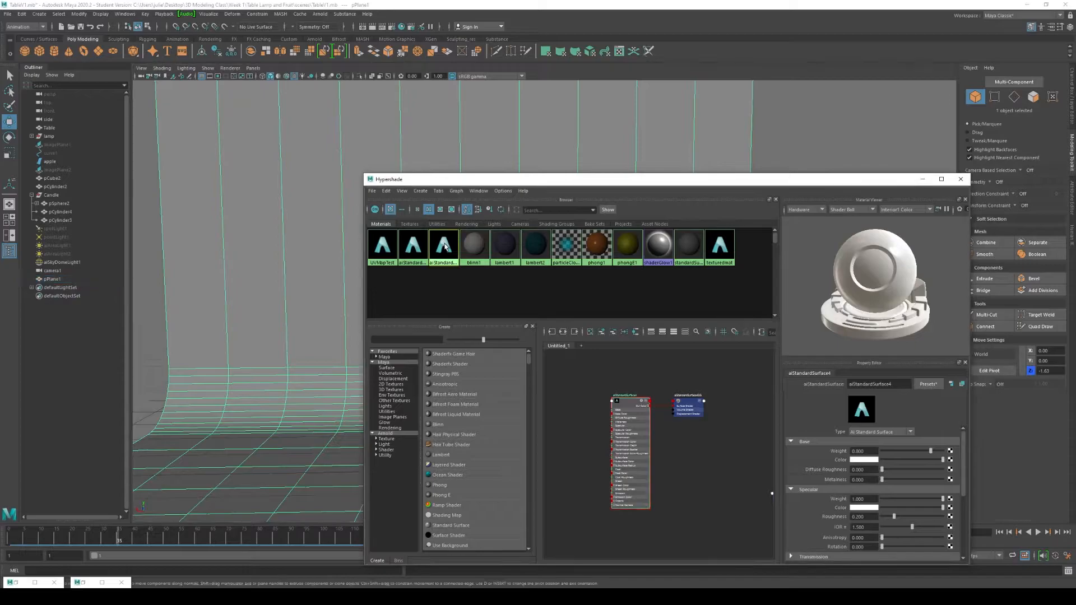
left_click(861, 460)
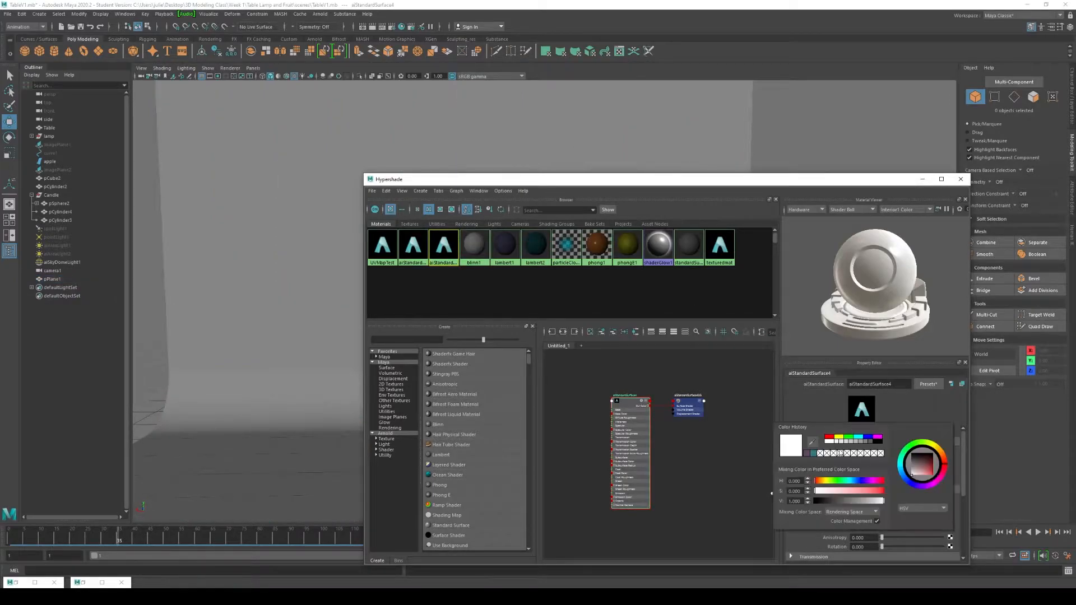
left_click_drag(878, 491, 872, 491)
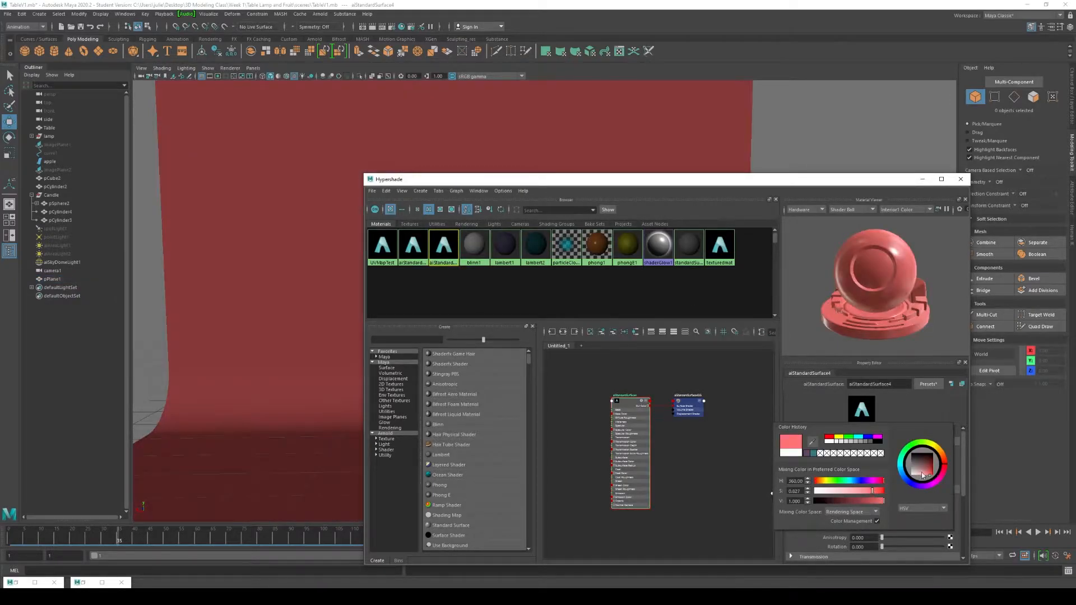
left_click(940, 455)
left_click_drag(940, 455, 944, 457)
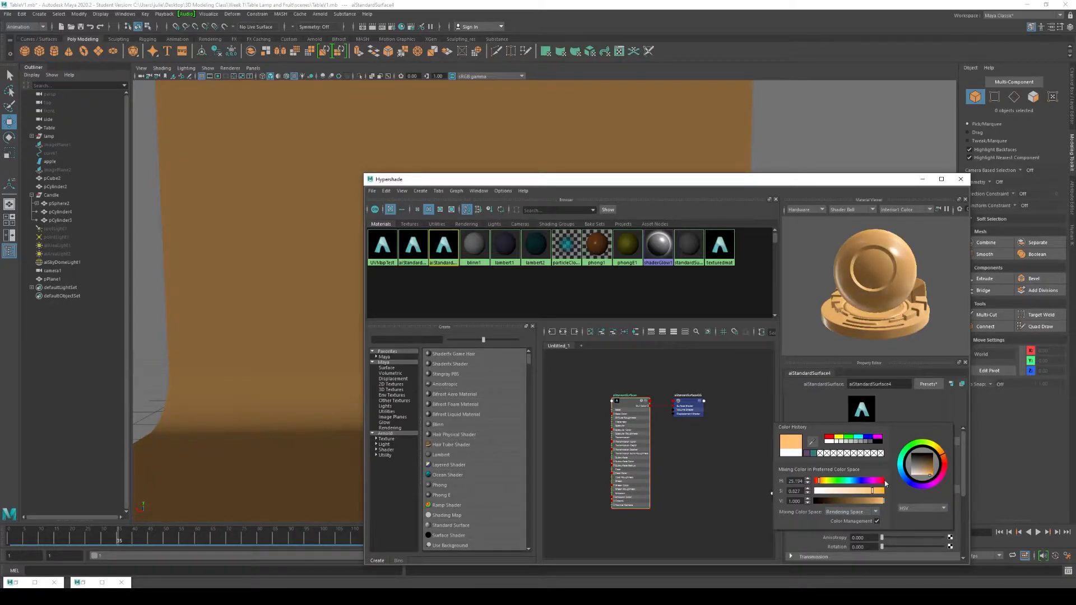
left_click_drag(872, 493, 862, 497)
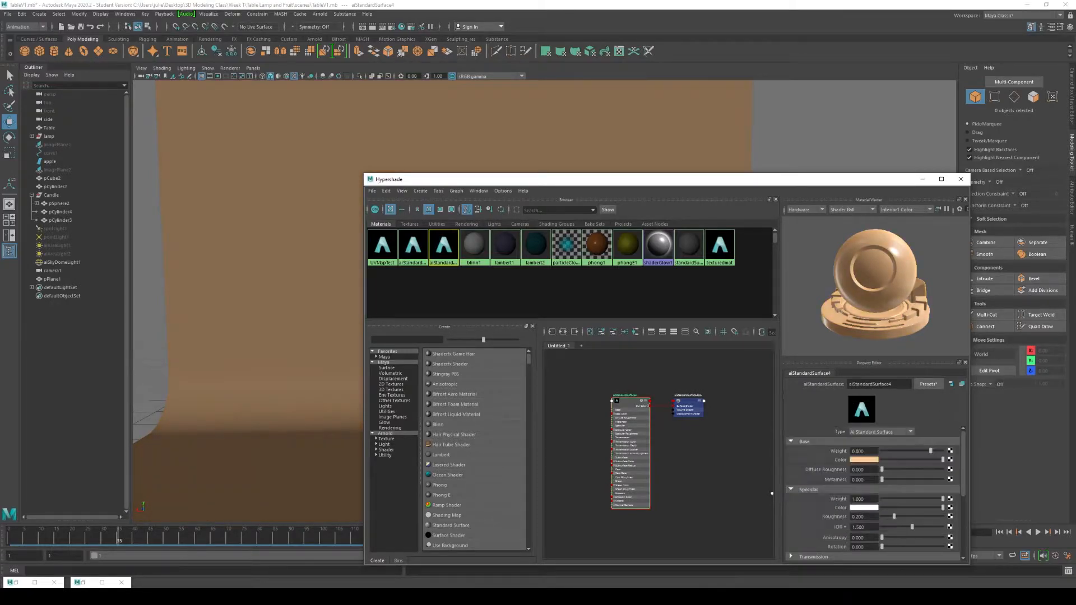
- Reposition and enlarge the Hypershade window and give its material preview more height
left_click_drag(792, 180, 569, 186)
left_click_drag(582, 144, 576, 80)
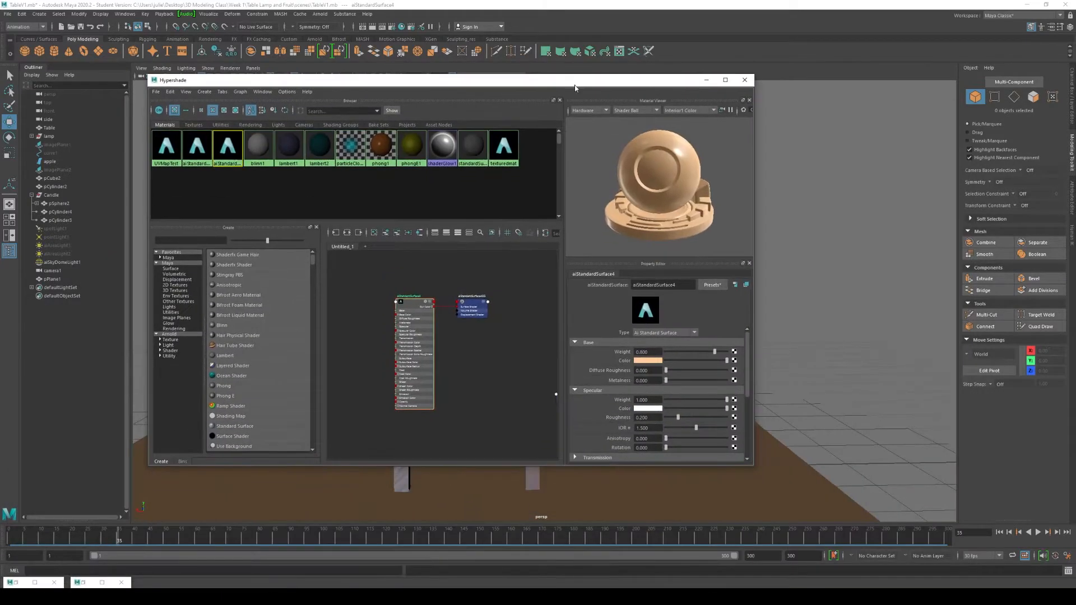
left_click_drag(754, 399, 814, 394)
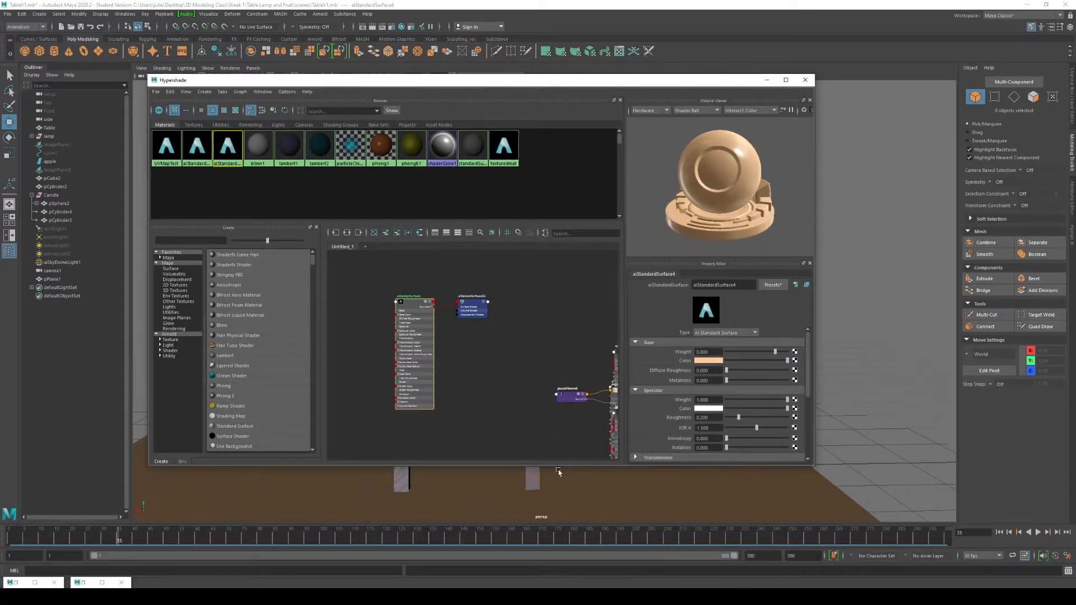
left_click_drag(561, 465, 560, 500)
mouse_move(727, 396)
left_mouse_down()
mouse_move(757, 397)
mouse_move(719, 406)
left_mouse_up()
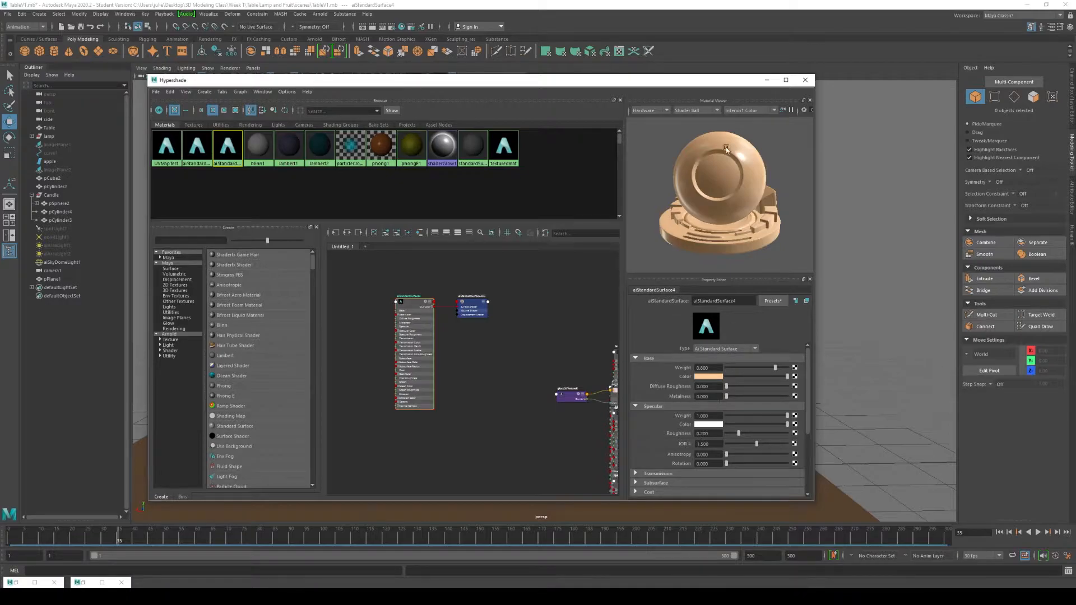
- Minimize the Hypershade and bring the whole backdrop and table into view
left_click(766, 80)
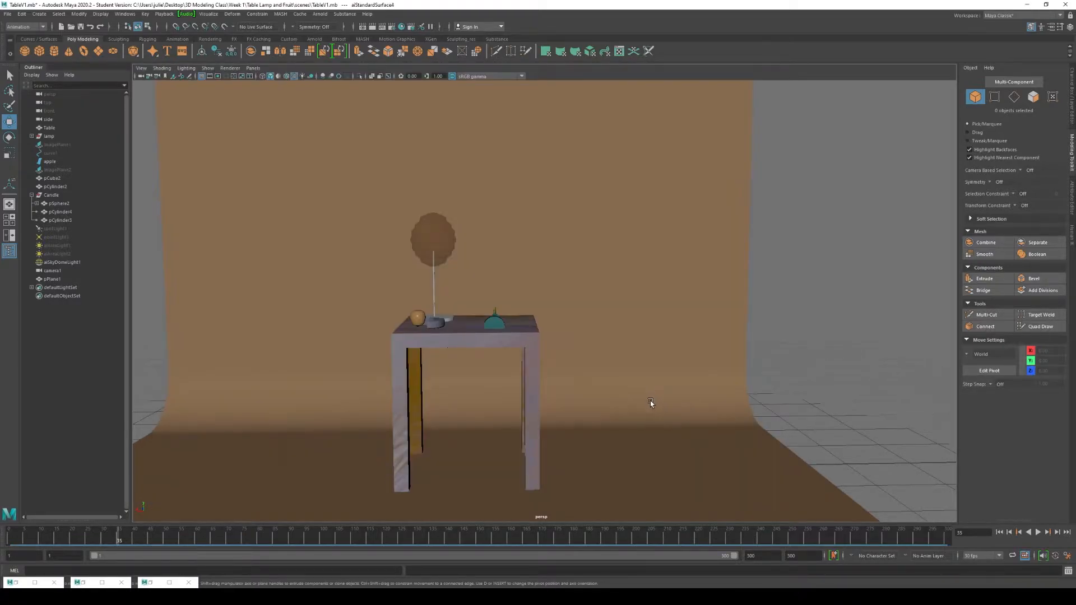
scroll(573, 347, "down", 2)
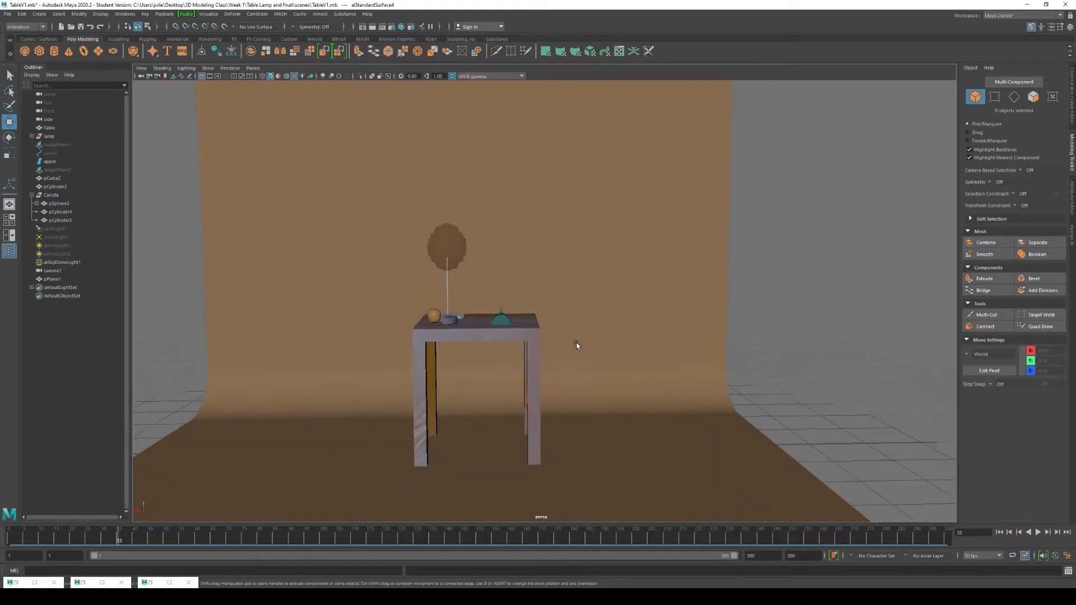
scroll(577, 344, "down", 5)
scroll(593, 347, "up", 2)
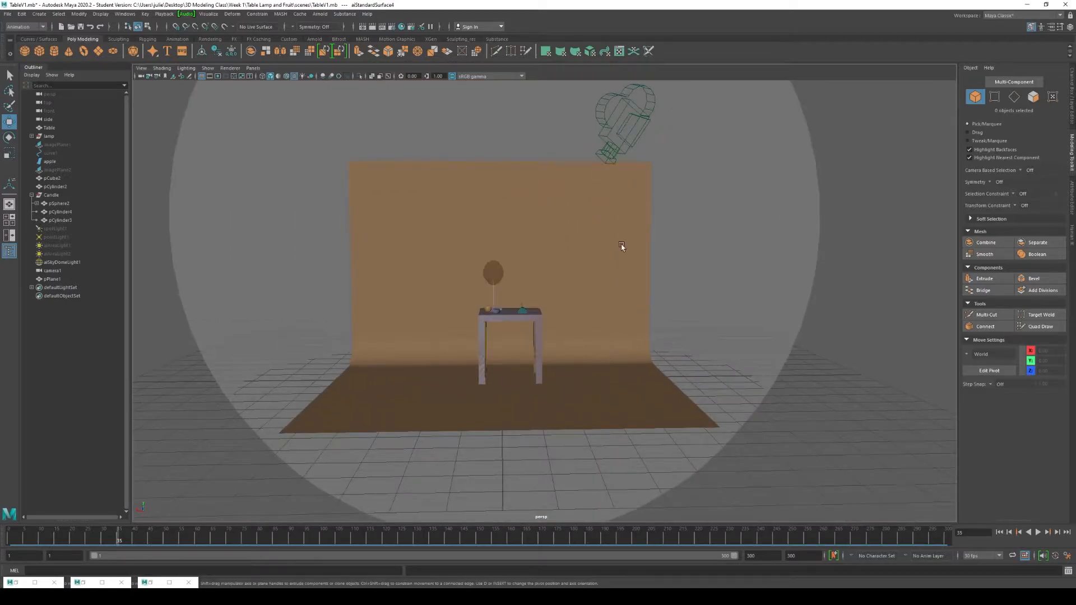
left_click_drag(684, 257, 663, 278, "alt")
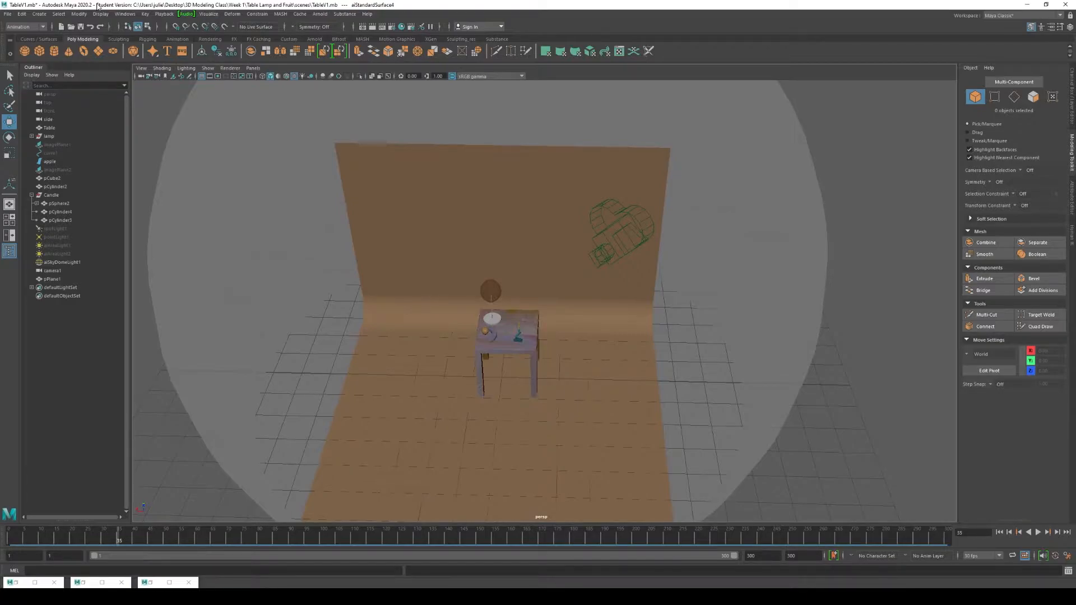
left_click(41, 12)
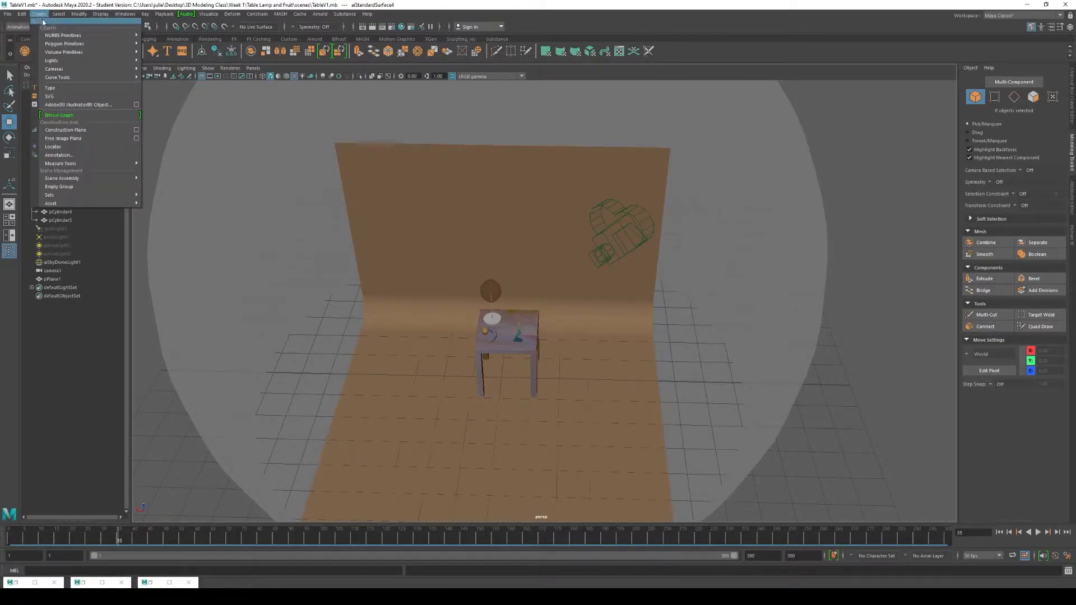
left_click(5, 22)
left_click(18, 26)
left_click(18, 35)
left_click(40, 14)
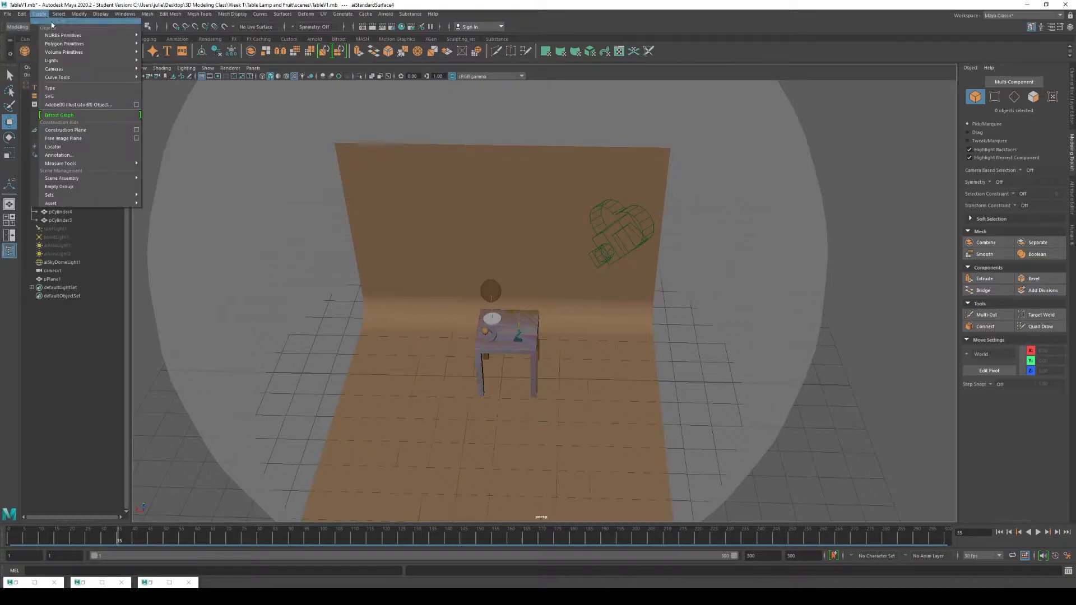
mouse_move(68, 79)
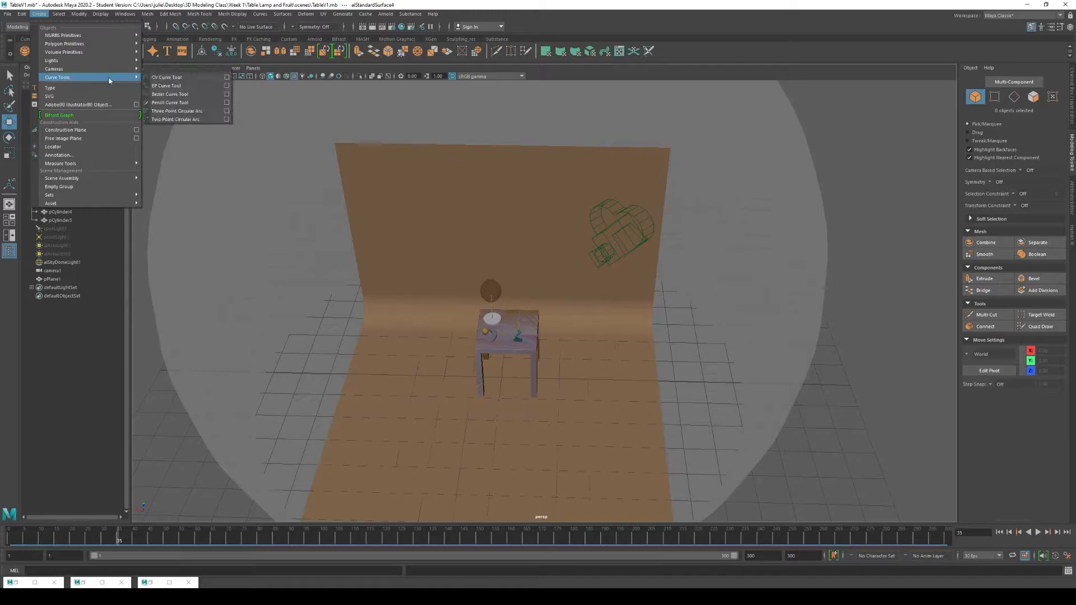
left_click(176, 87)
- Create a NURBS circle at the origin and scale it up evenly until it reaches past the table legs
left_click(47, 40)
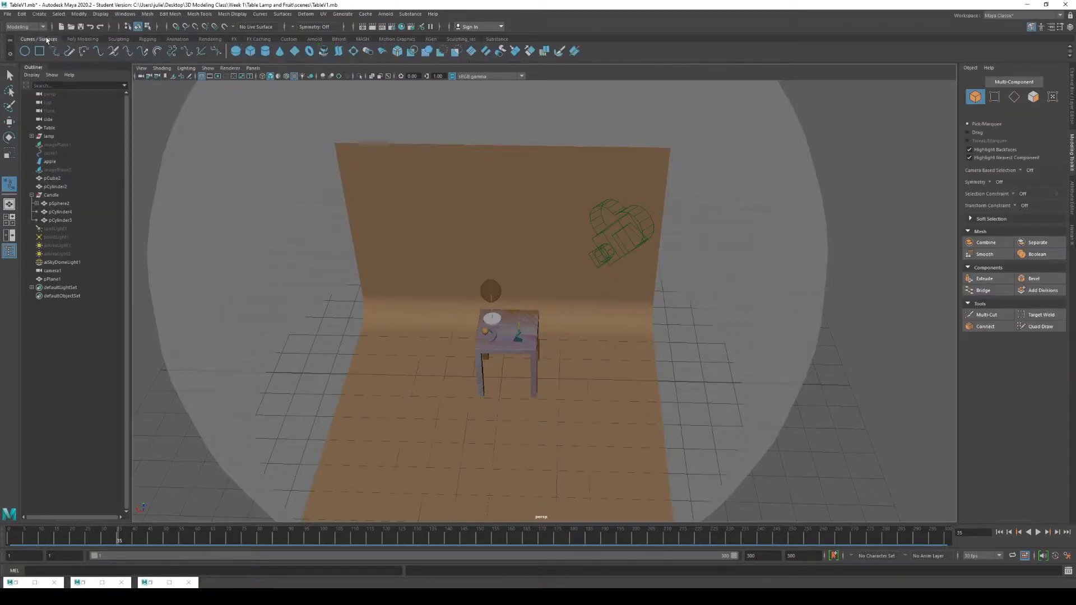
left_click(24, 51)
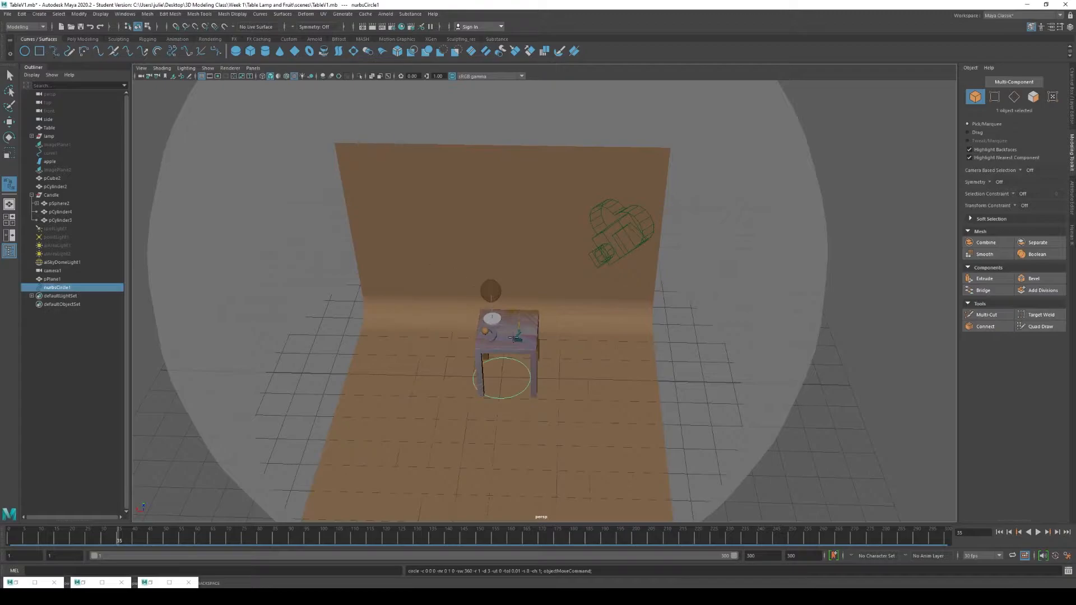
key("r")
left_click_drag(502, 377, 497, 301)
- Raise the circle to about 4.56 on the Y axis so it sits above the table and lamp
key("w")
key("ctrl+z")
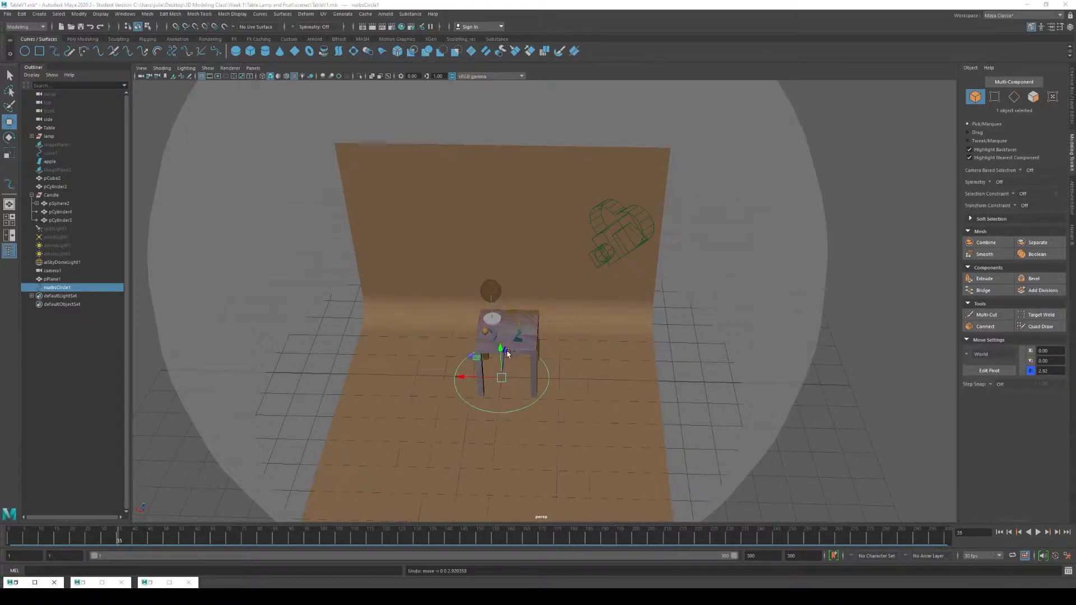
left_click_drag(529, 386, 482, 206, "alt")
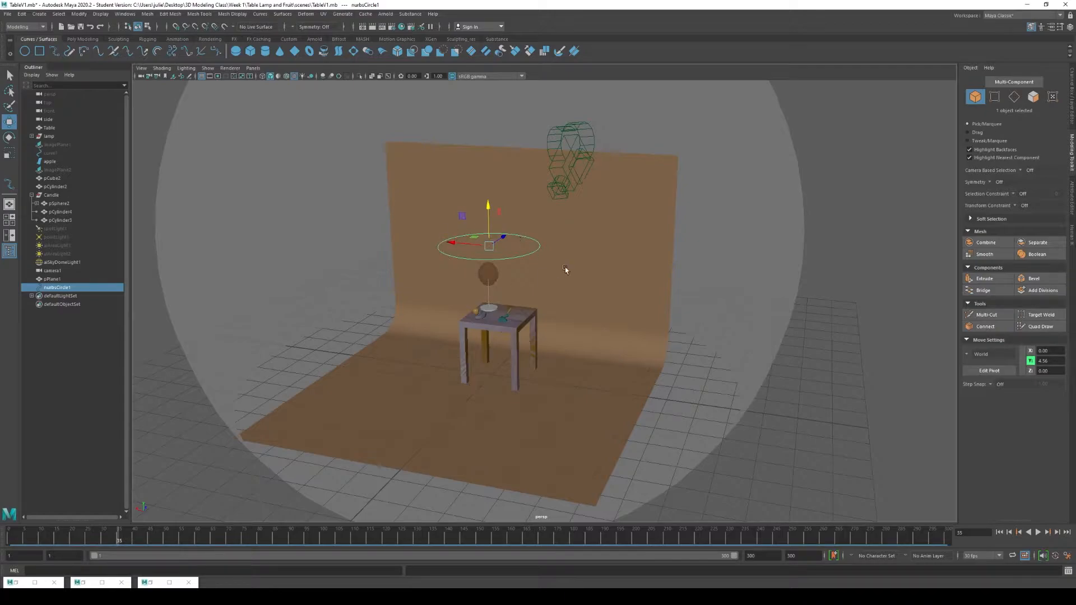
left_click_drag(456, 280, 493, 280, "alt")
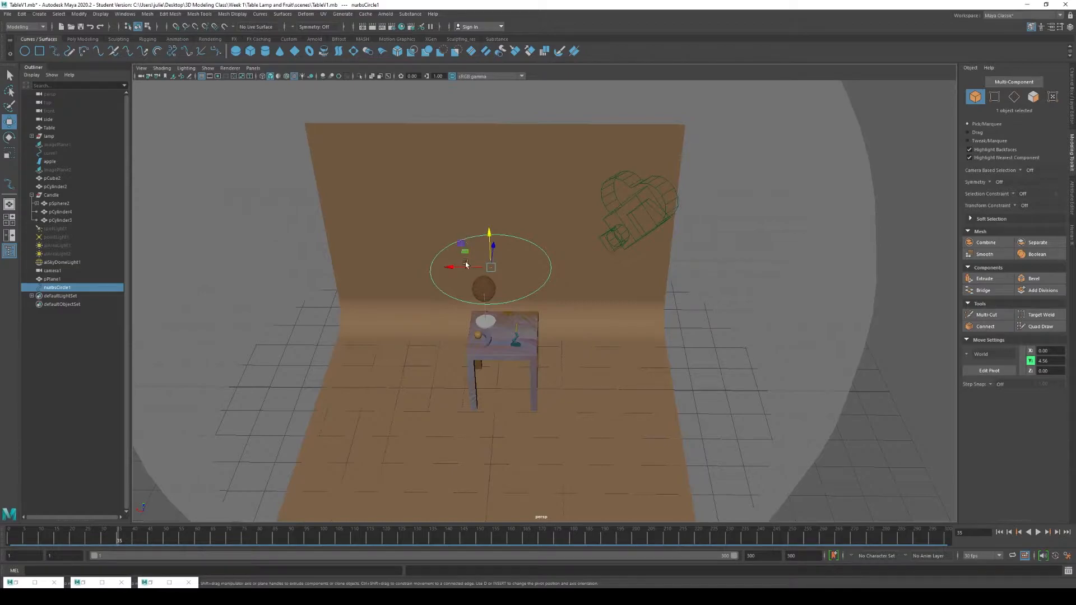
- Switch to the Animation menu set and create a new camera at the origin
left_click(36, 27)
left_click(22, 46)
left_click(39, 14)
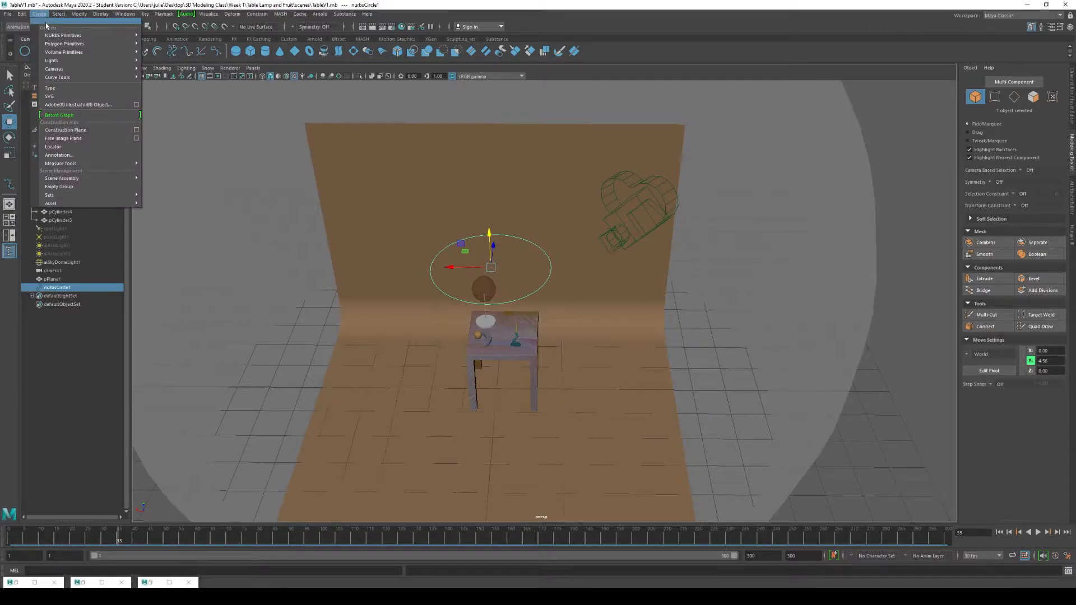
left_click(168, 69)
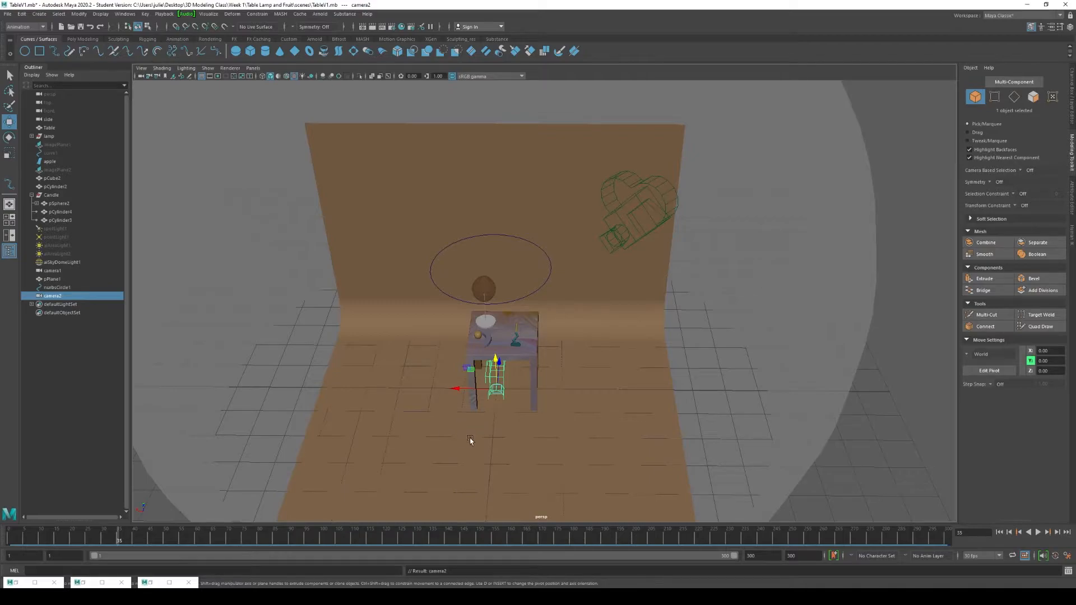
- Attach the new camera to the circle above the table as its motion path
left_click(533, 295, "shift")
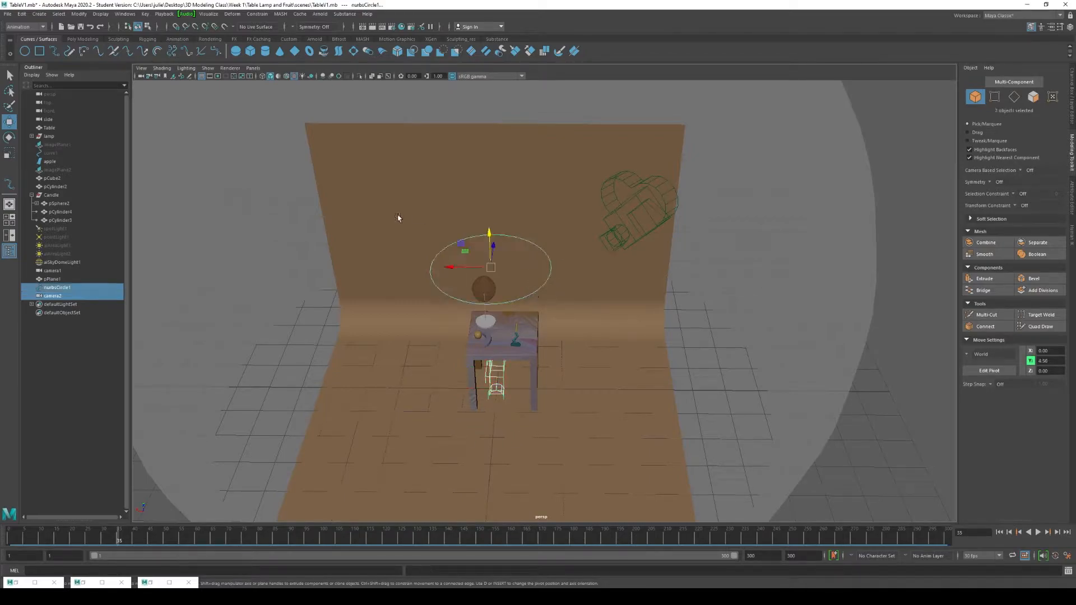
left_click(257, 14)
mouse_move(298, 98)
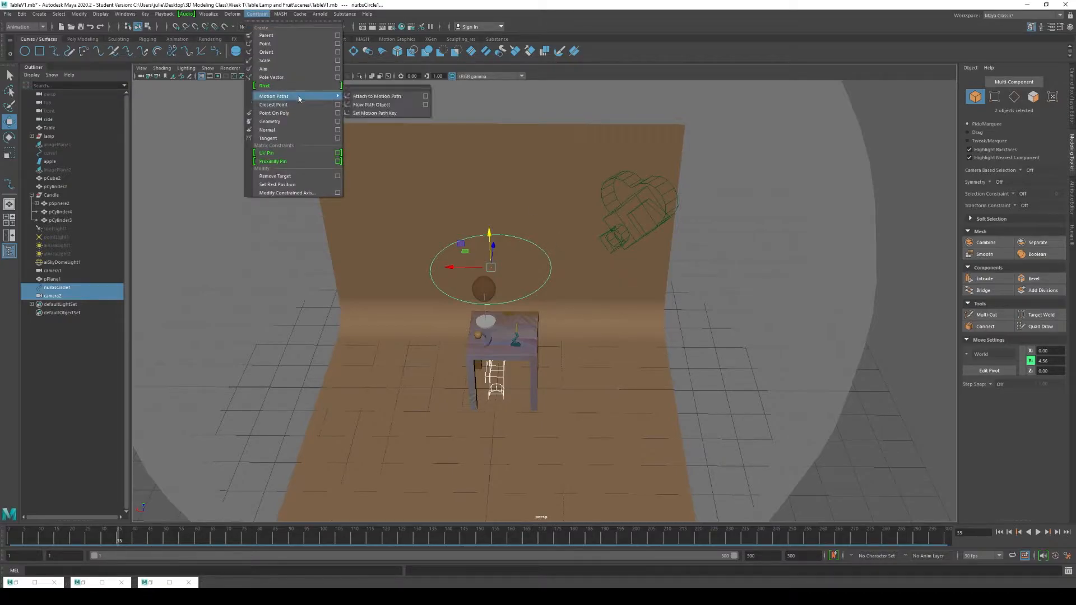
left_click(401, 98)
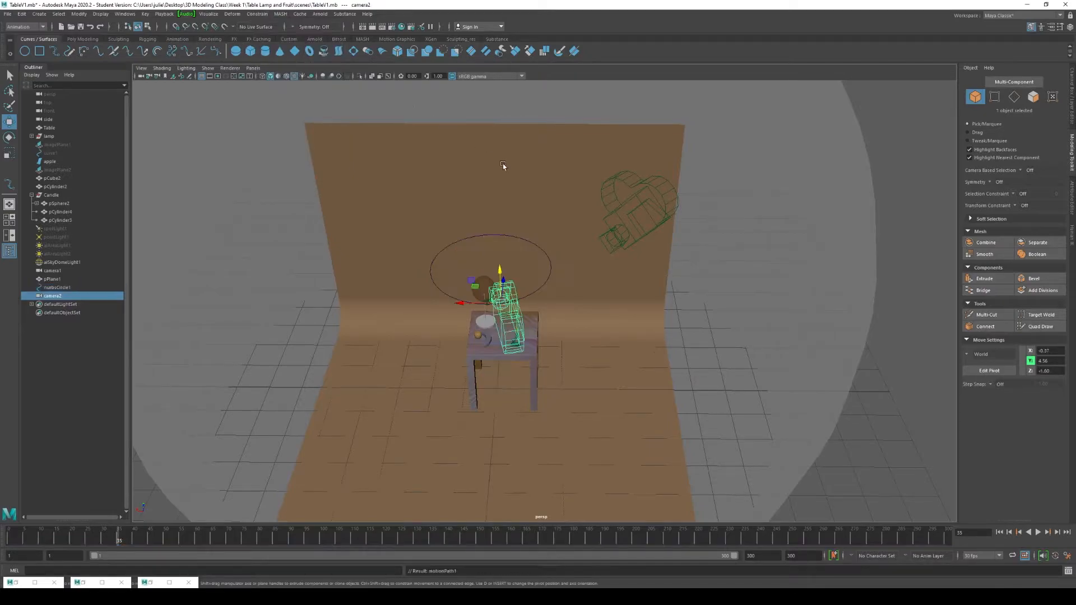
- Scrub the camera's path animation to the end of the timeline and display the attributes of motionPath1
left_click_drag(121, 544, 937, 486)
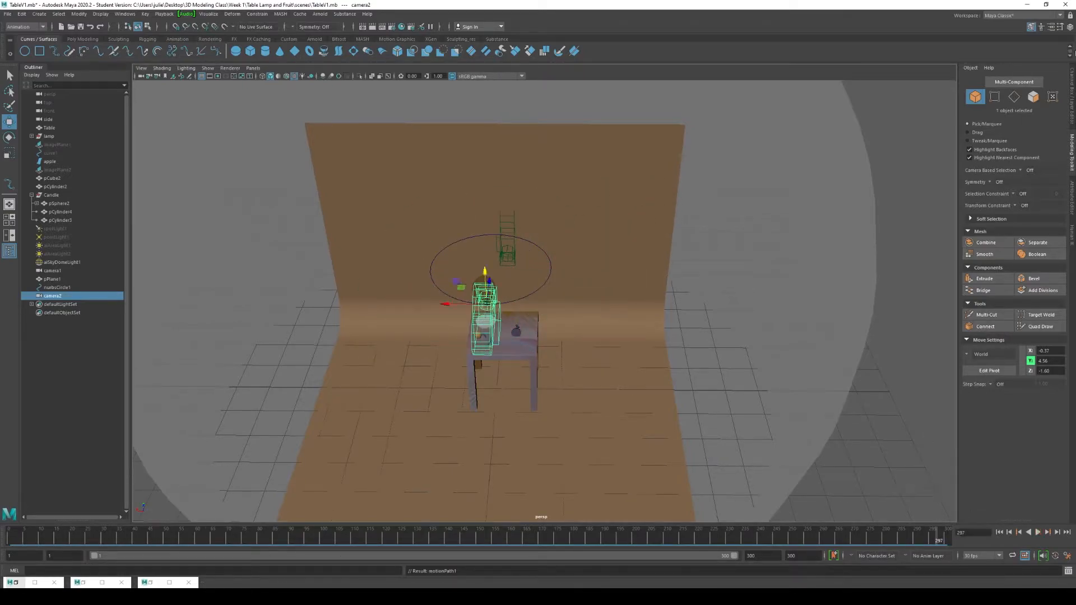
left_click(1071, 196)
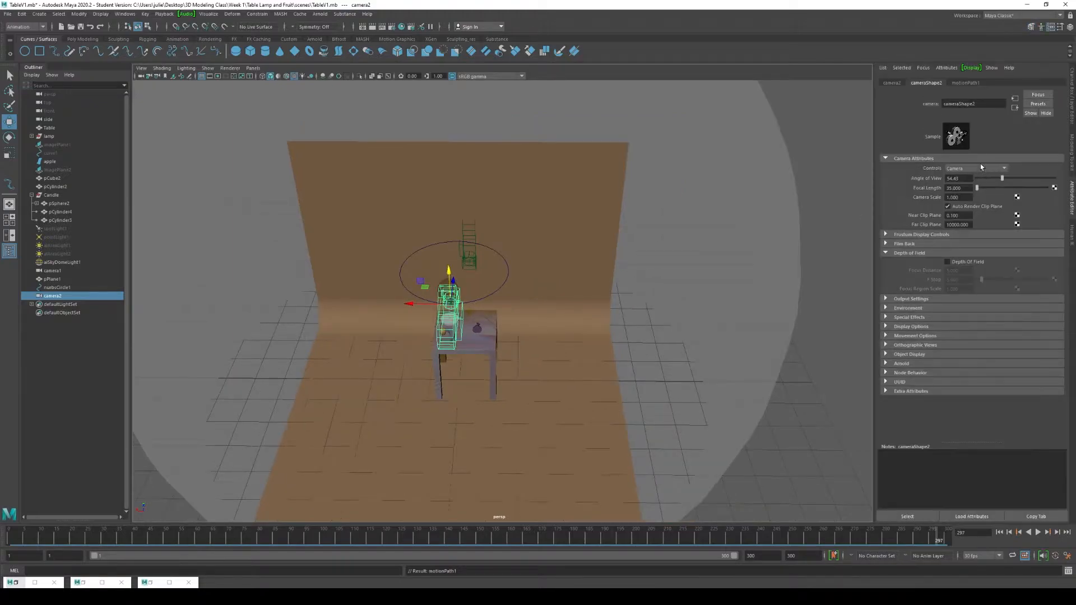
left_click(964, 83)
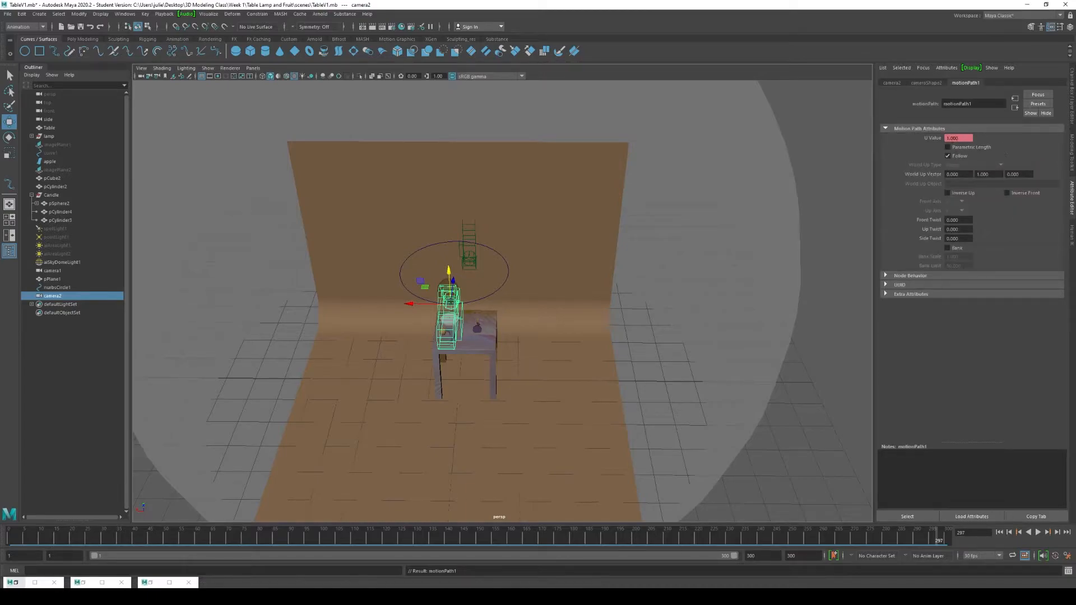
left_click_drag(939, 539, 1064, 548)
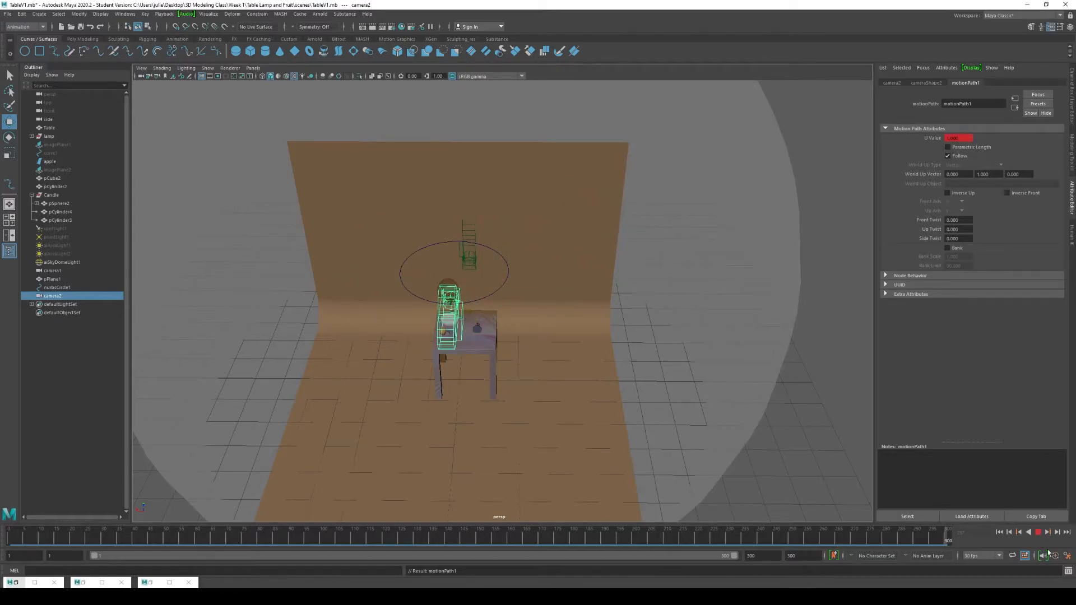
left_click_drag(961, 572, 961, 572)
- Play the camera animation with Follow turned off, and turn Follow back on to play it again
left_click(948, 155)
key("alt+v")
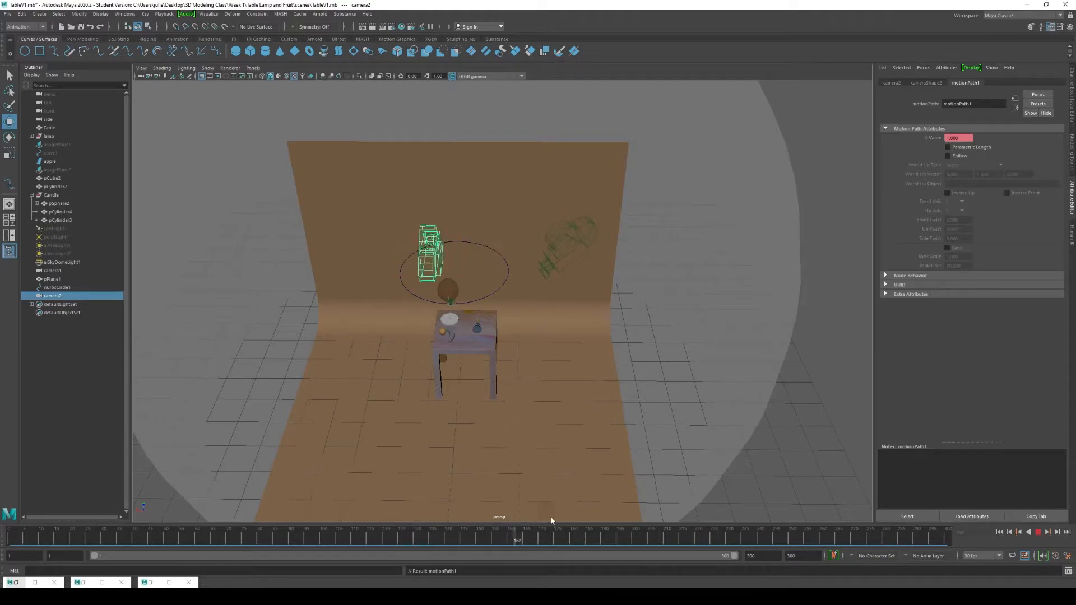
key("Escape")
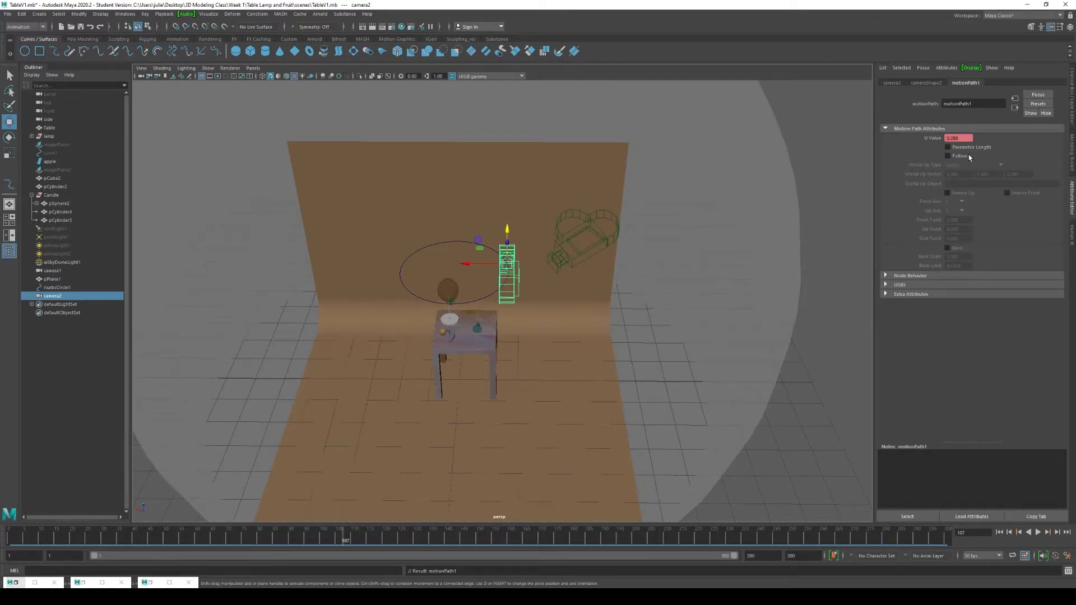
left_click(947, 156)
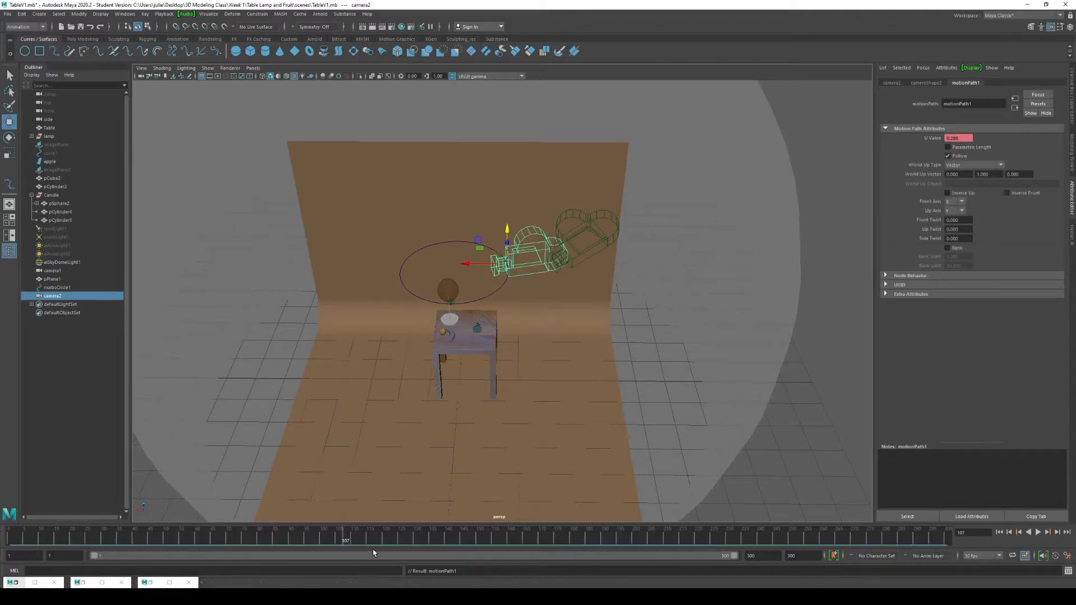
key("alt+v")
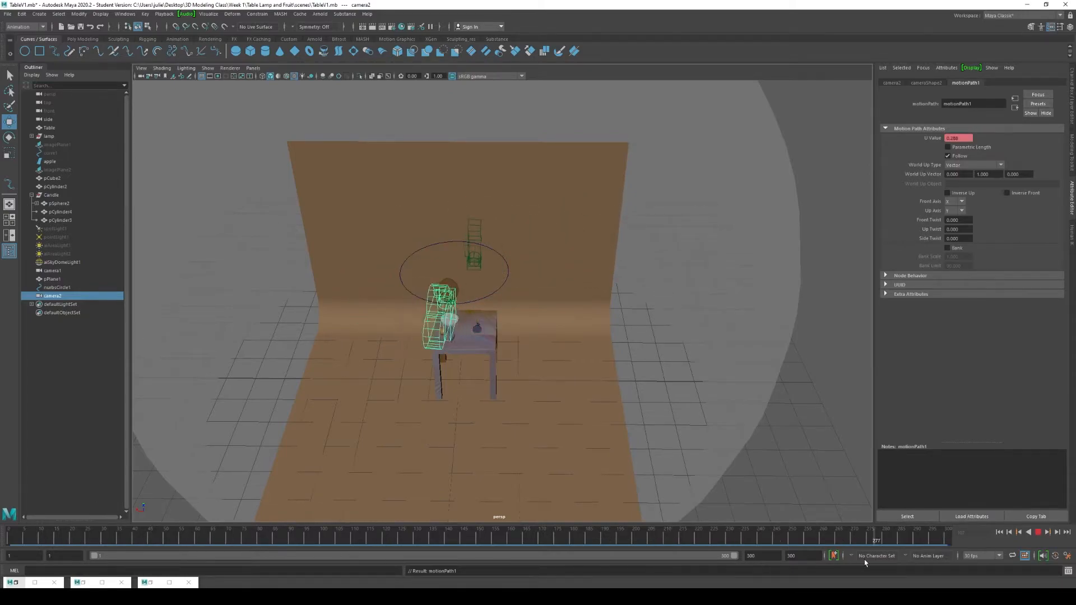
key("alt+v")
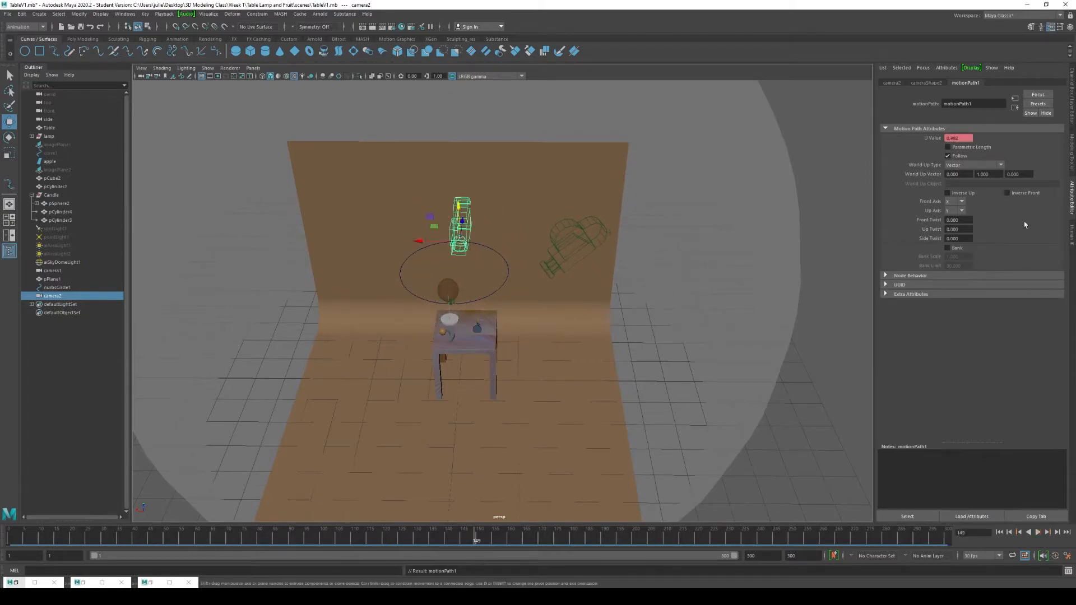
- Try Y and Z as the motion path's front axis, and set it back to X
left_click(954, 219)
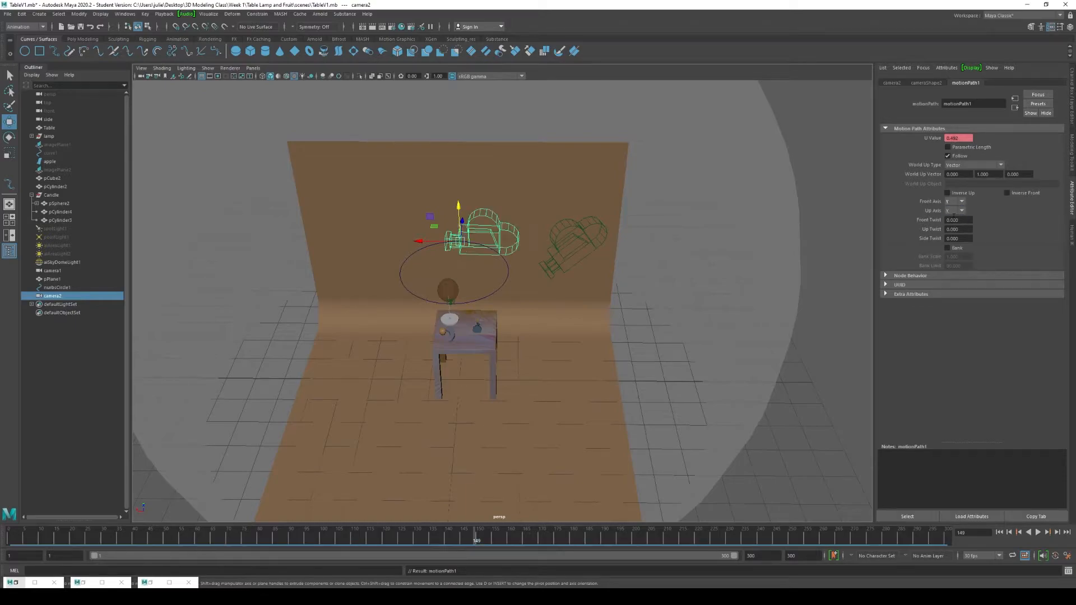
left_click(963, 205)
left_click(956, 230)
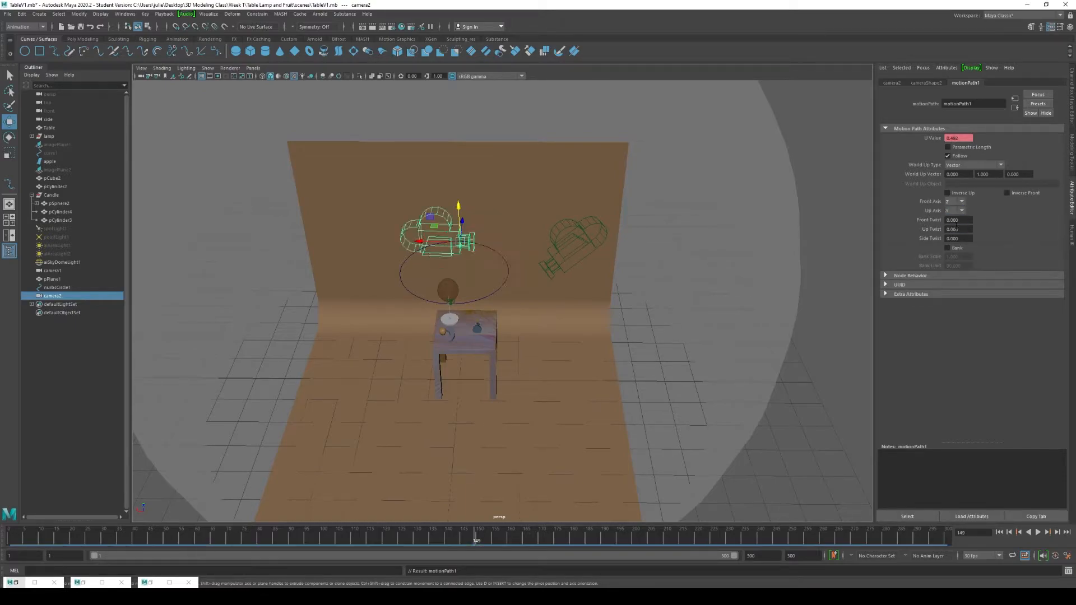
left_click(960, 202)
left_click(960, 208)
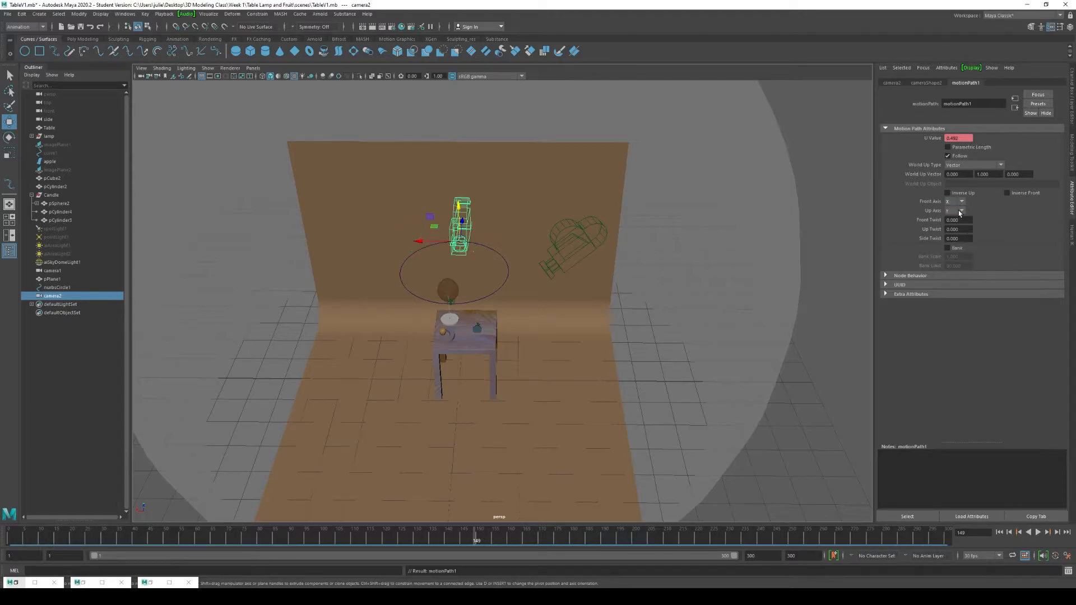
left_click(958, 221)
- Try to raise the path-attached camera above the circle, checking the move by playing the animation from the first frame
left_click_drag(458, 199, 465, 157)
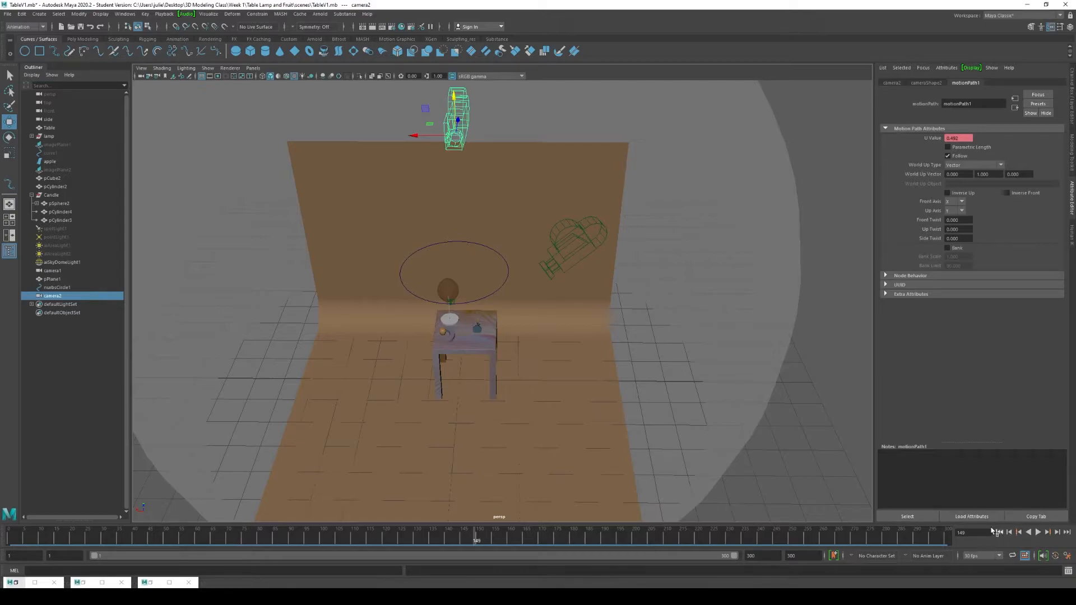
left_click_drag(460, 337, 511, 300, "alt")
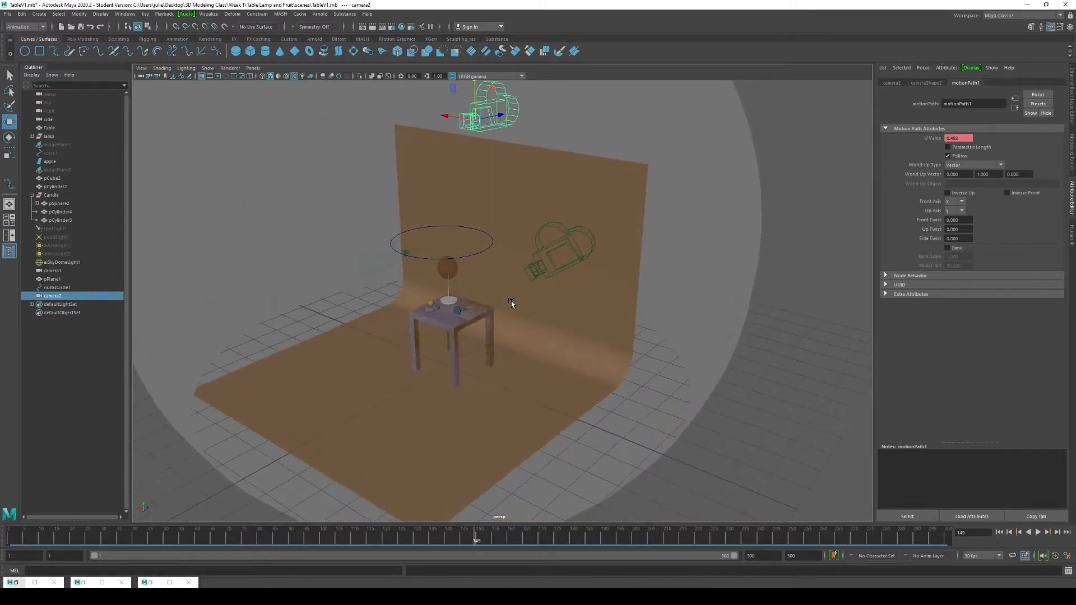
left_click_drag(513, 264, 534, 251, "alt")
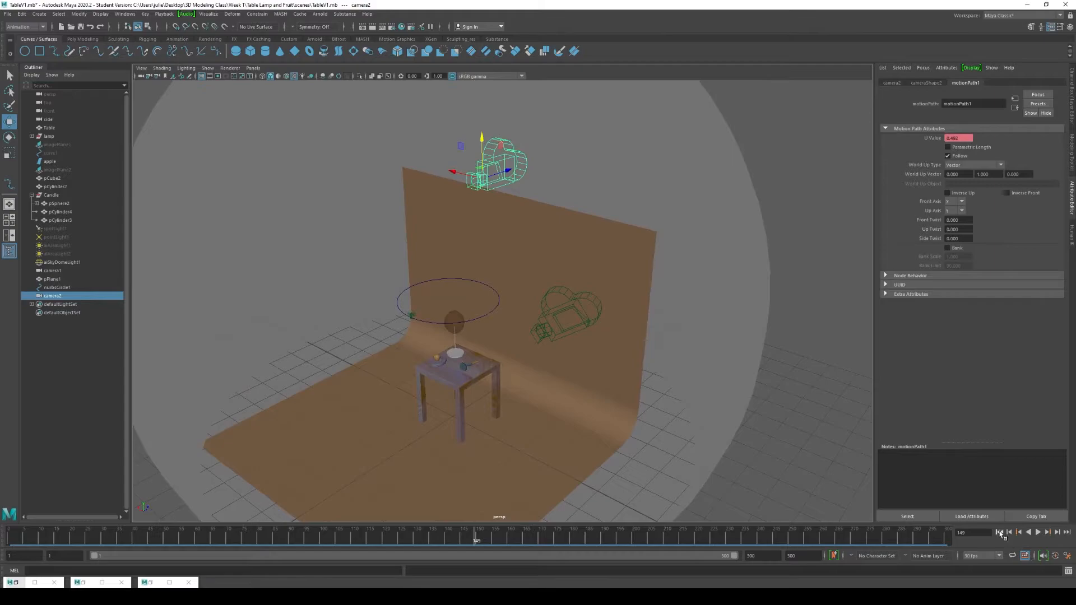
left_click(999, 532)
key("alt+v")
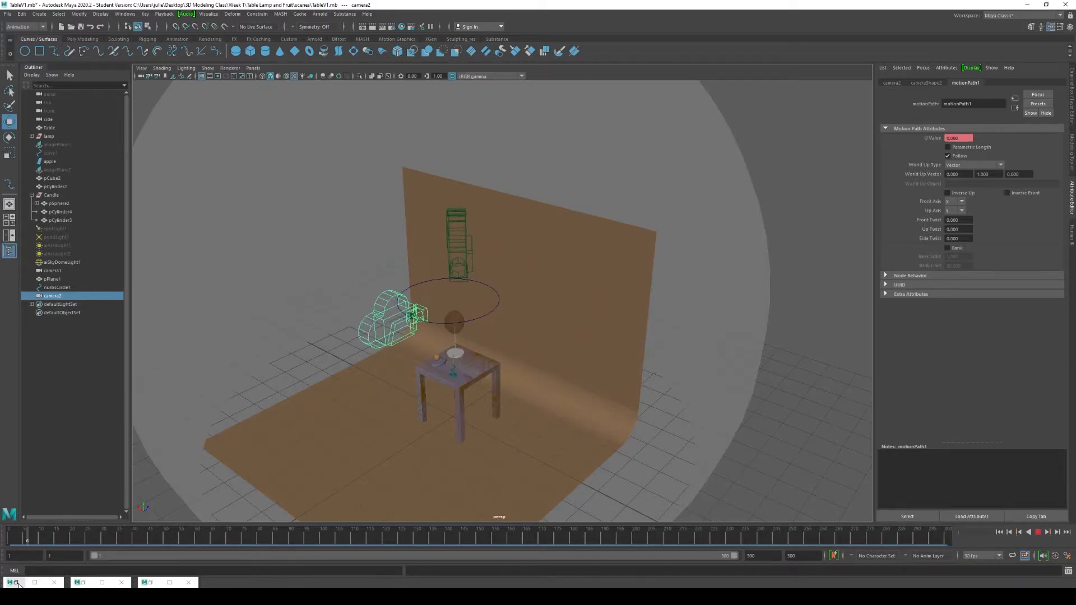
key("Escape")
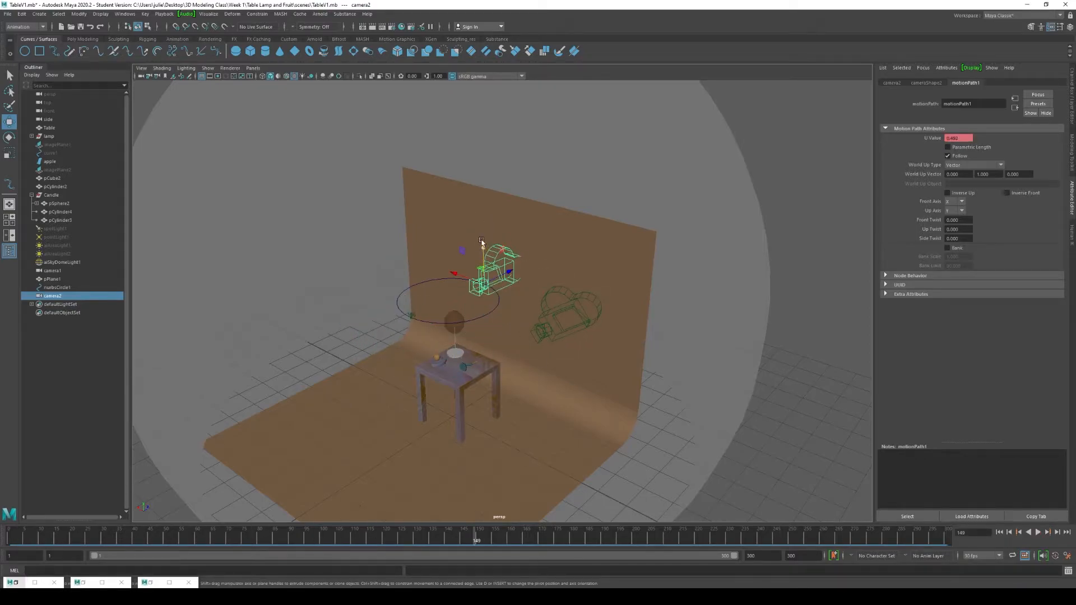
left_click_drag(481, 242, 482, 221)
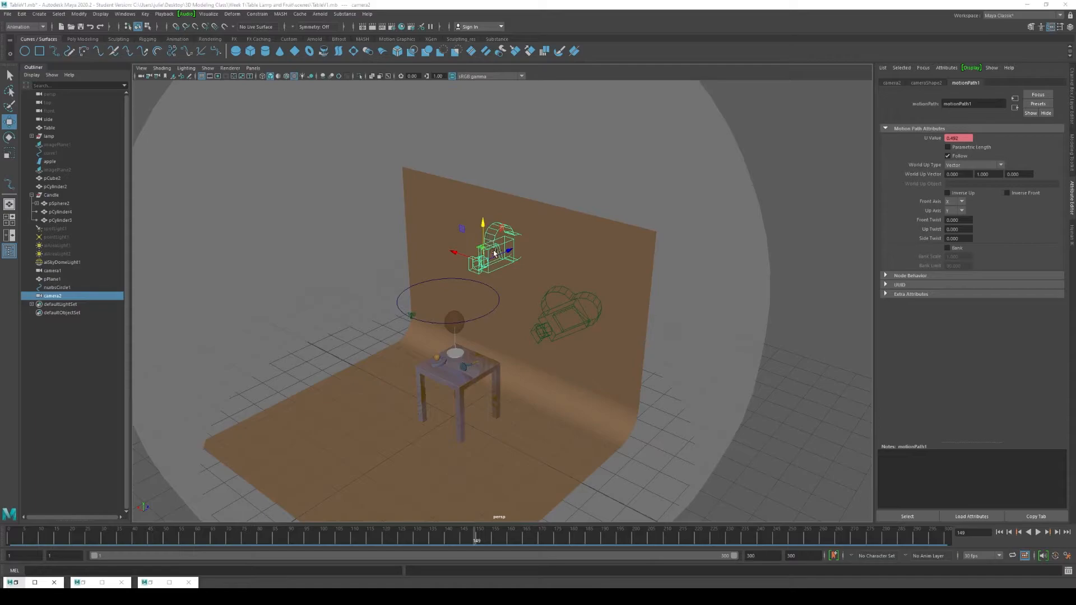
middle_click_drag(494, 253, 496, 294)
- Try to tilt the path-attached camera down toward the table and play the animation
key("e")
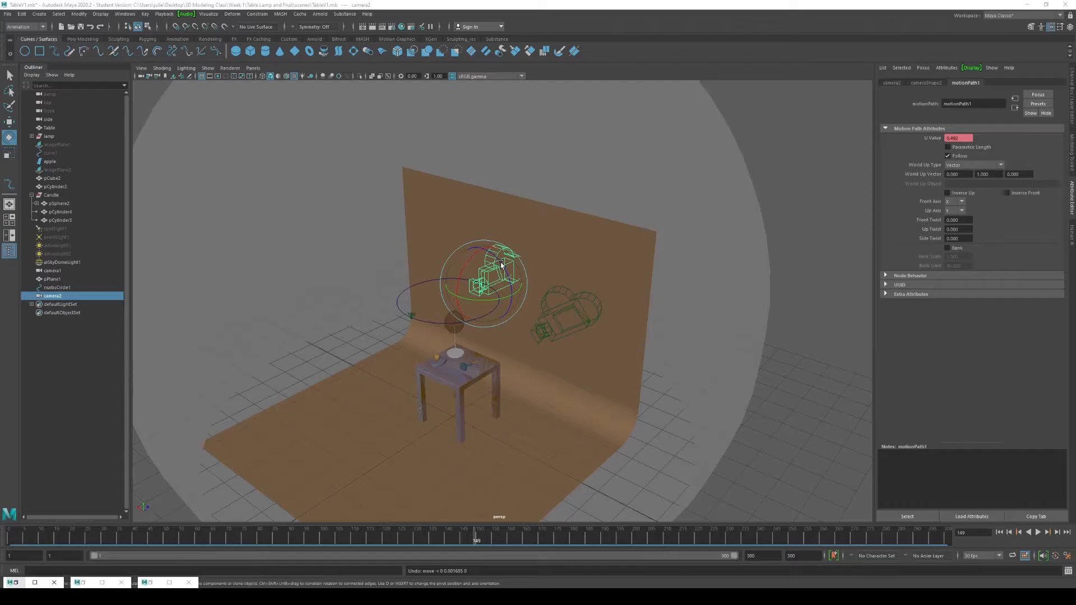
left_click_drag(473, 255, 462, 275)
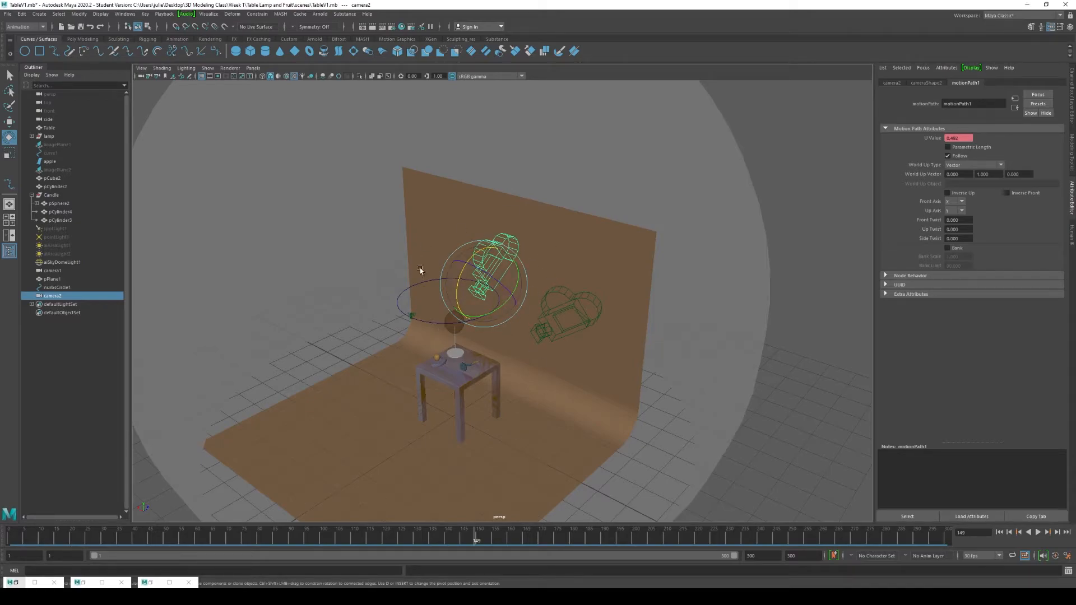
key("alt+v")
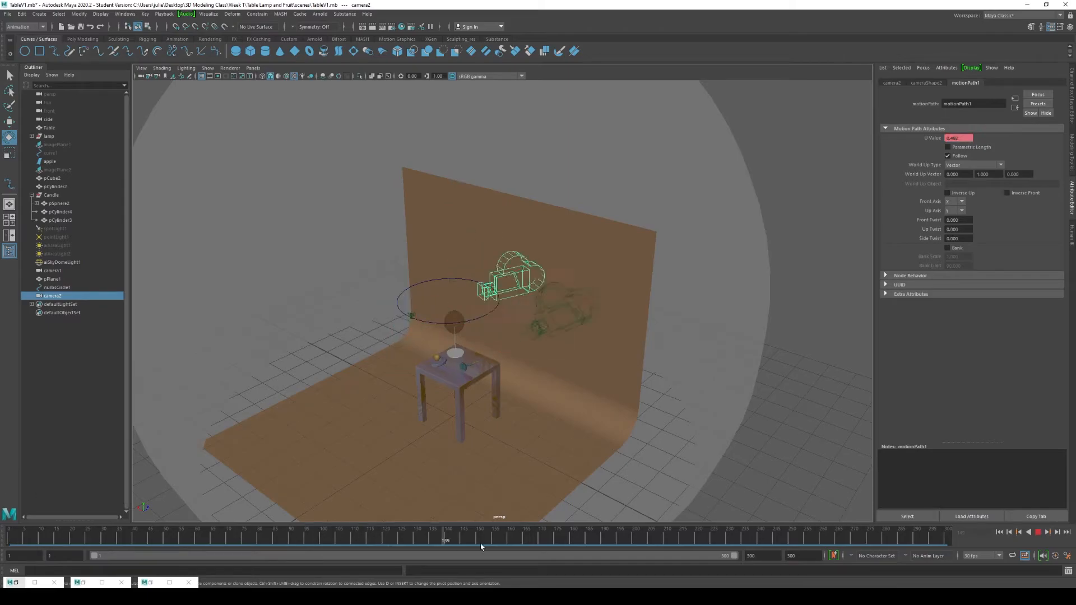
- Stop the playback at frame 160 and try Y and Z as the motion path's front axis
left_click(509, 539)
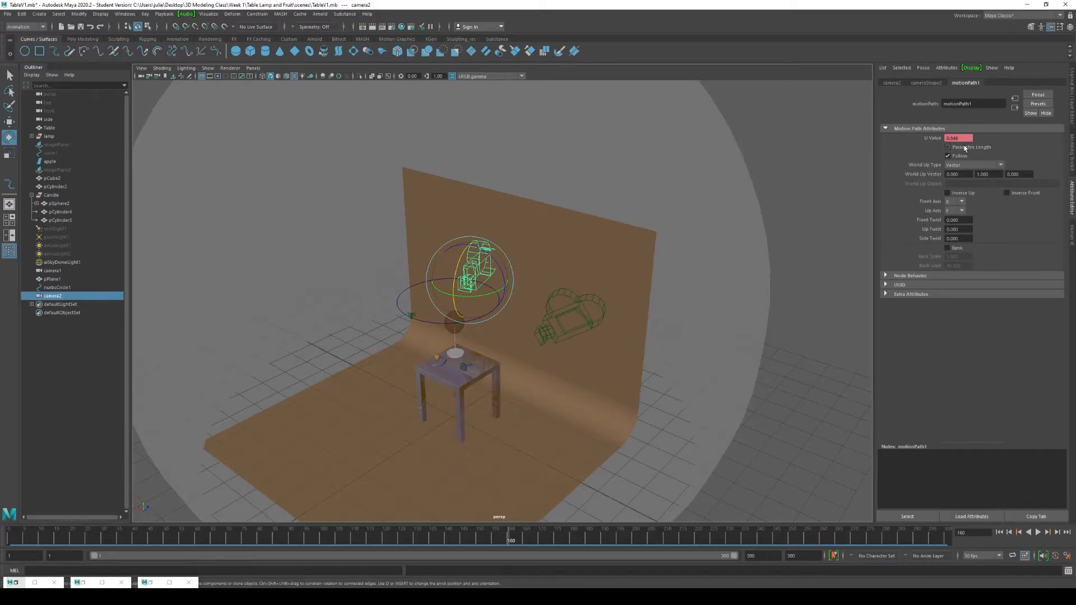
left_click(961, 201)
left_click(959, 206)
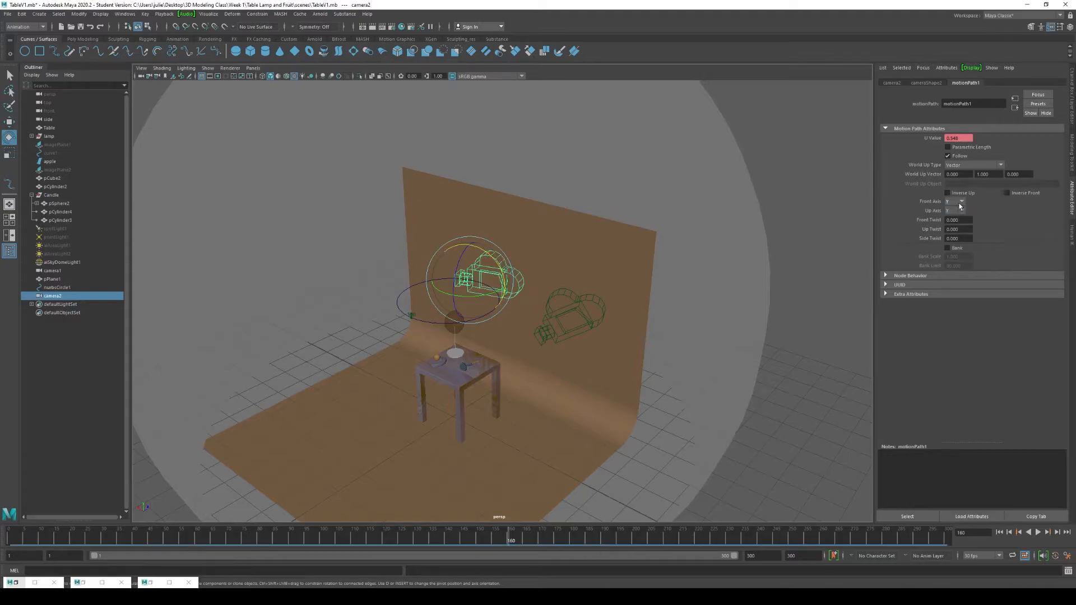
left_click(960, 201)
left_click(956, 226)
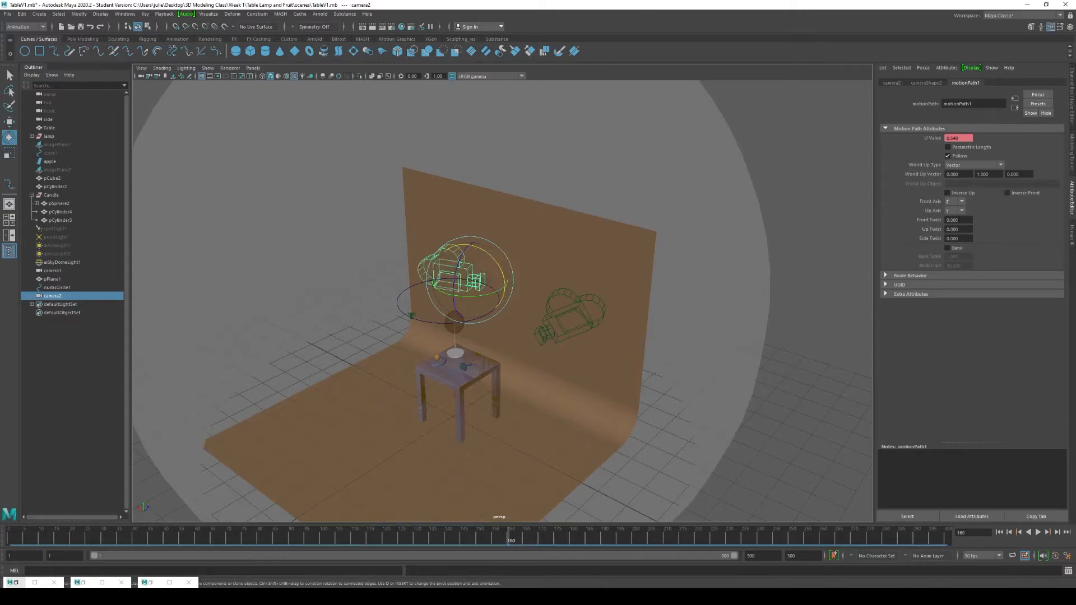
- Lower the camera's circular motion path from above the lamp to about tabletop height
left_click(446, 280)
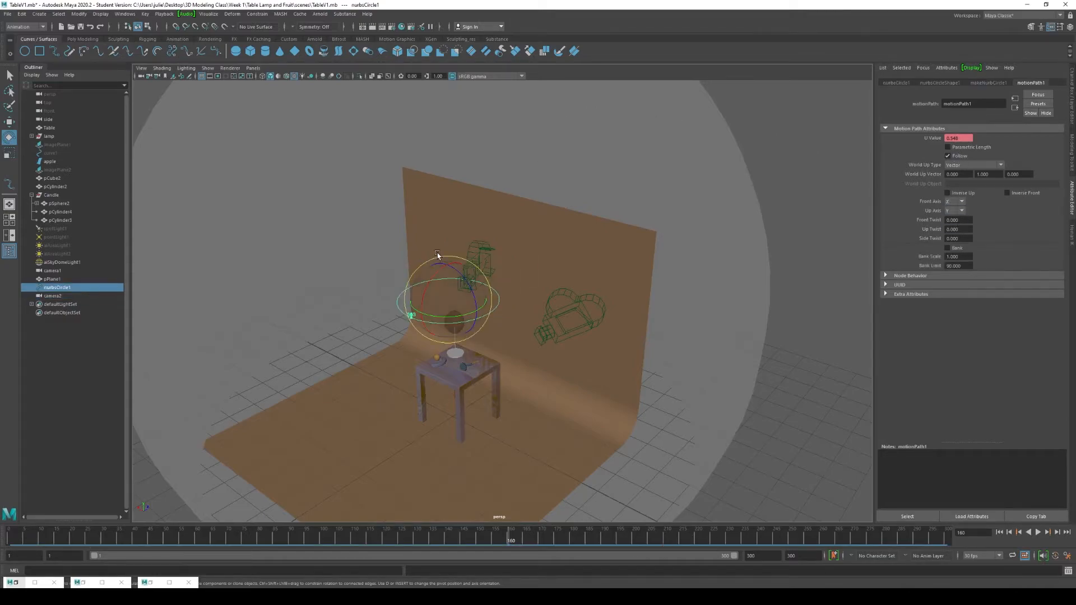
key("w")
left_click_drag(446, 259, 453, 335)
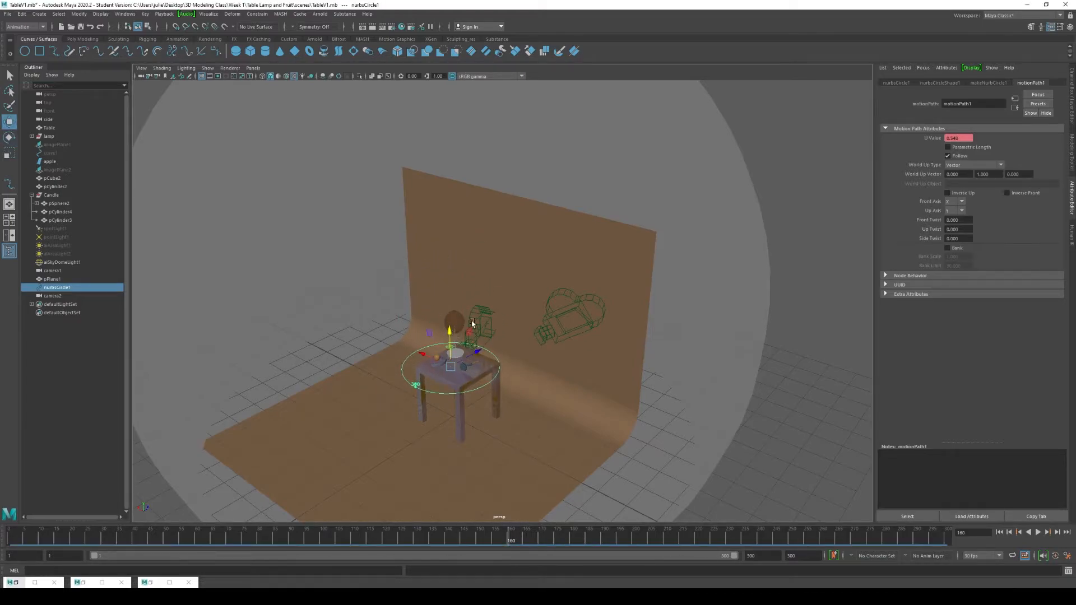
- Shift the circular path sideways along the X axis in the top view to center it on the table
left_click_drag(434, 445, 466, 474, "alt")
scroll(543, 437, "up", 4)
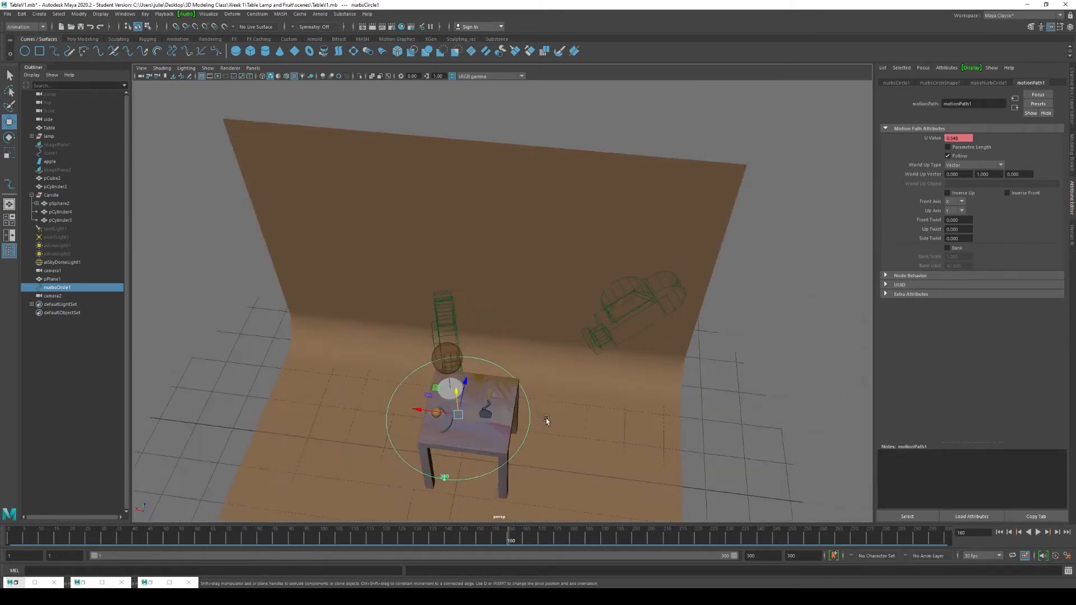
middle_click_drag(594, 423, 488, 271, "alt")
left_click_drag(488, 272, 457, 341, "alt")
key("space")
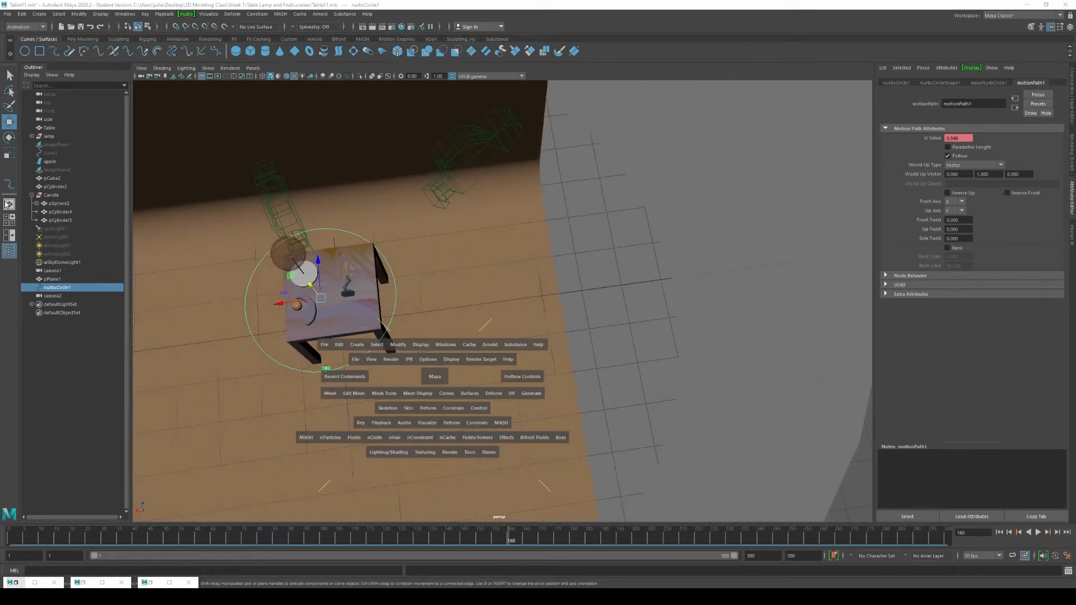
key("a")
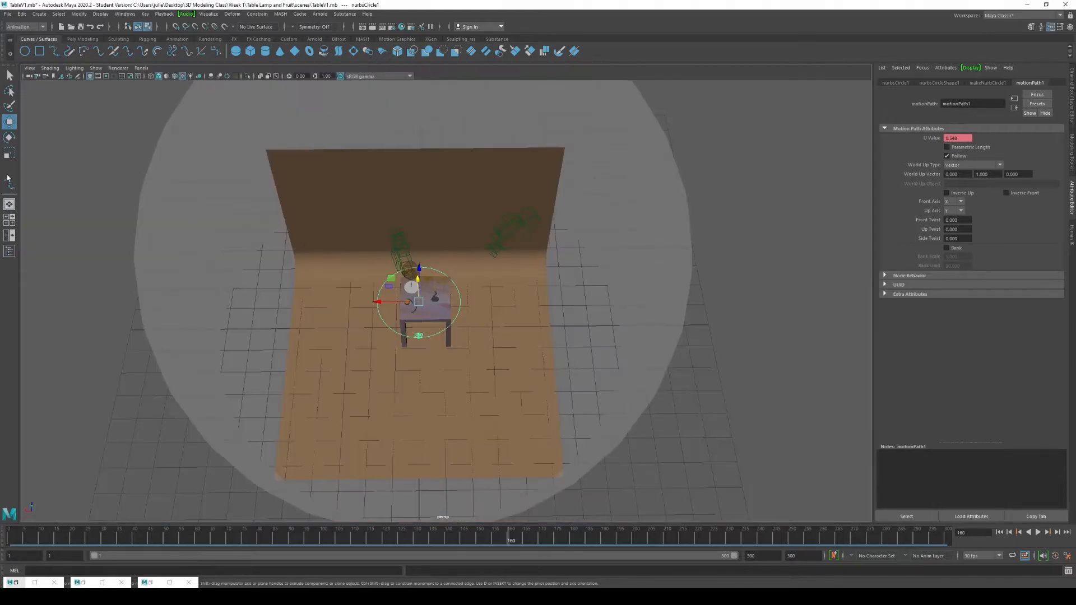
key("space")
key("space")
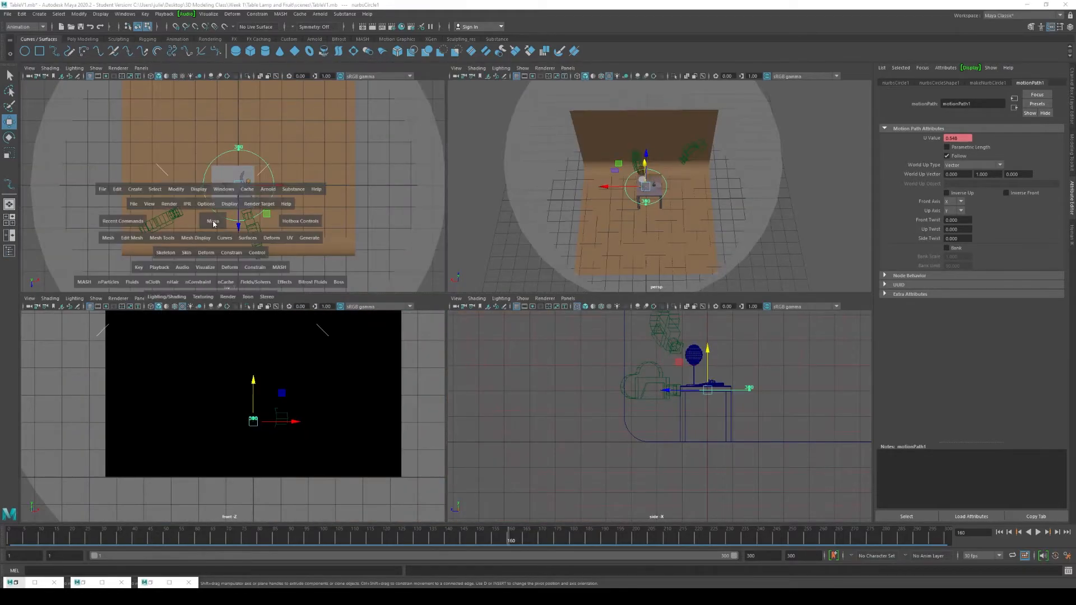
scroll(471, 332, "up", 5)
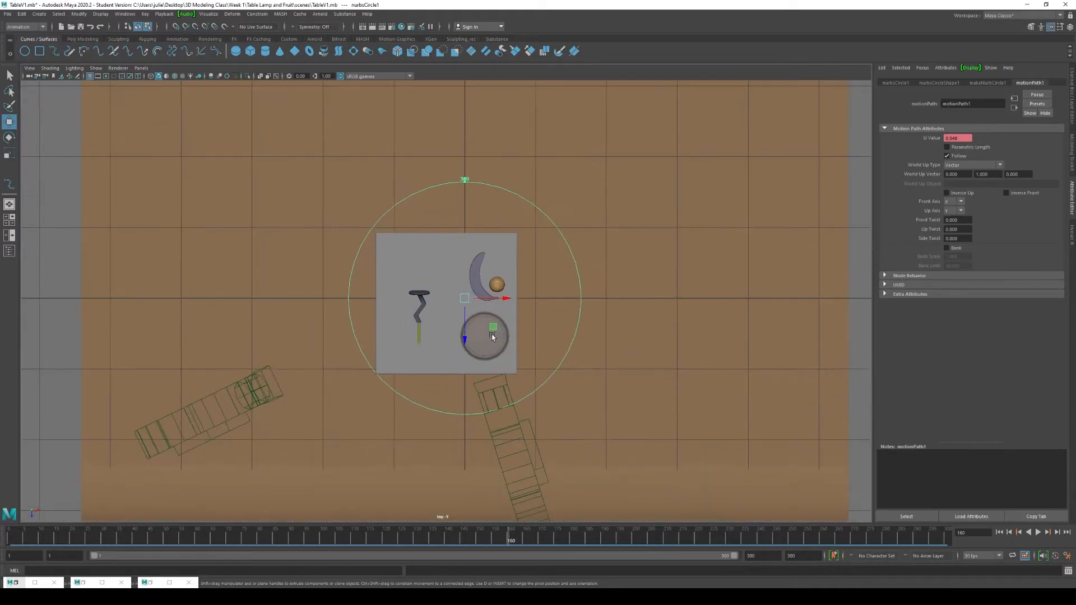
left_click_drag(515, 295, 493, 299)
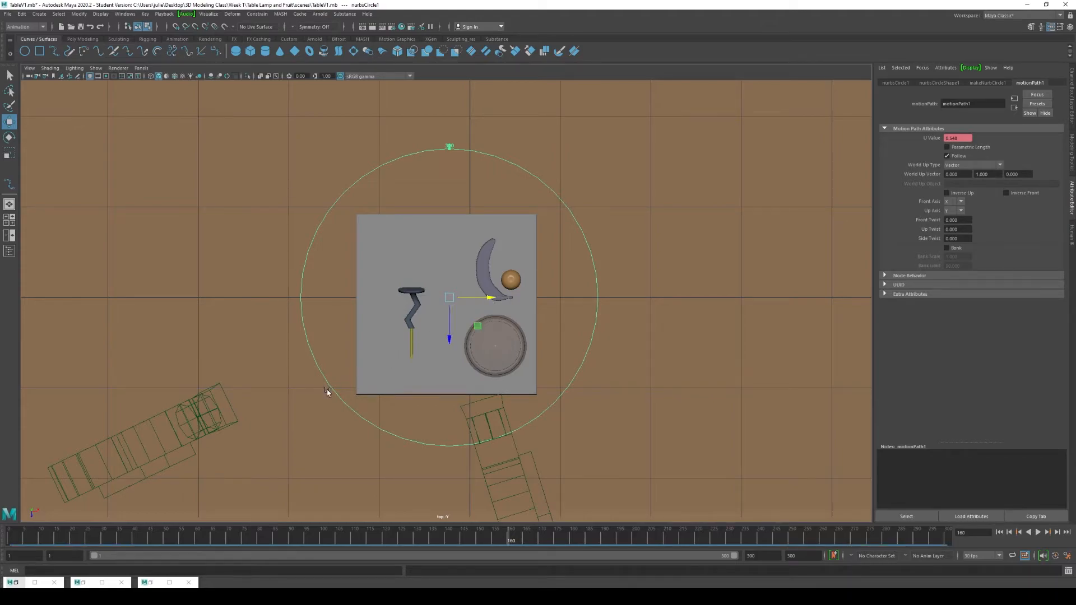
- Look through camera2 in the perspective panel of the four-view layout and play the animation on the lowered path
key("space")
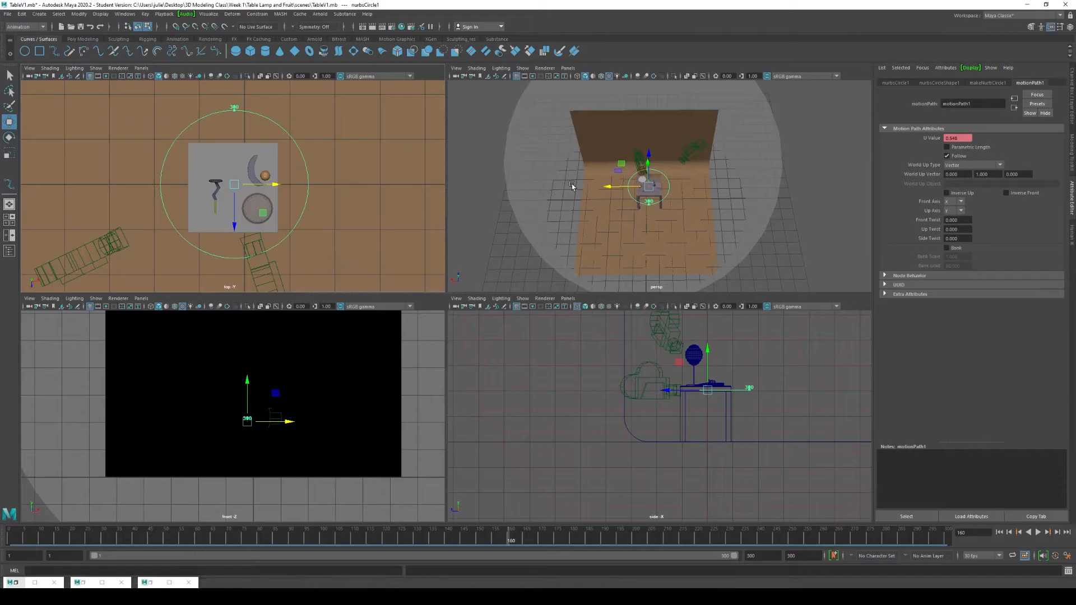
left_click(568, 69)
mouse_move(627, 84)
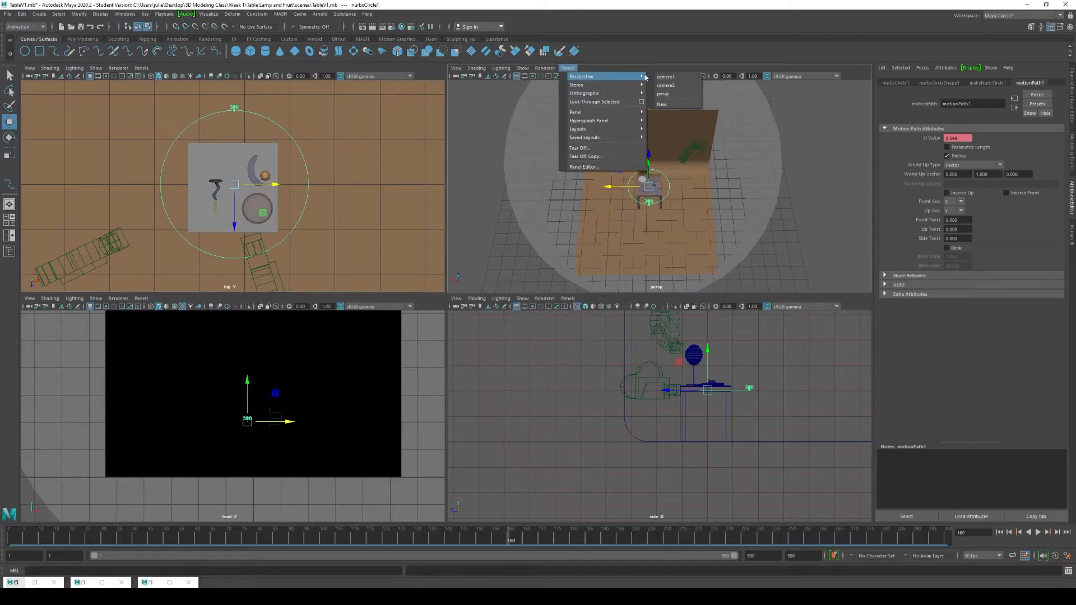
left_click(672, 86)
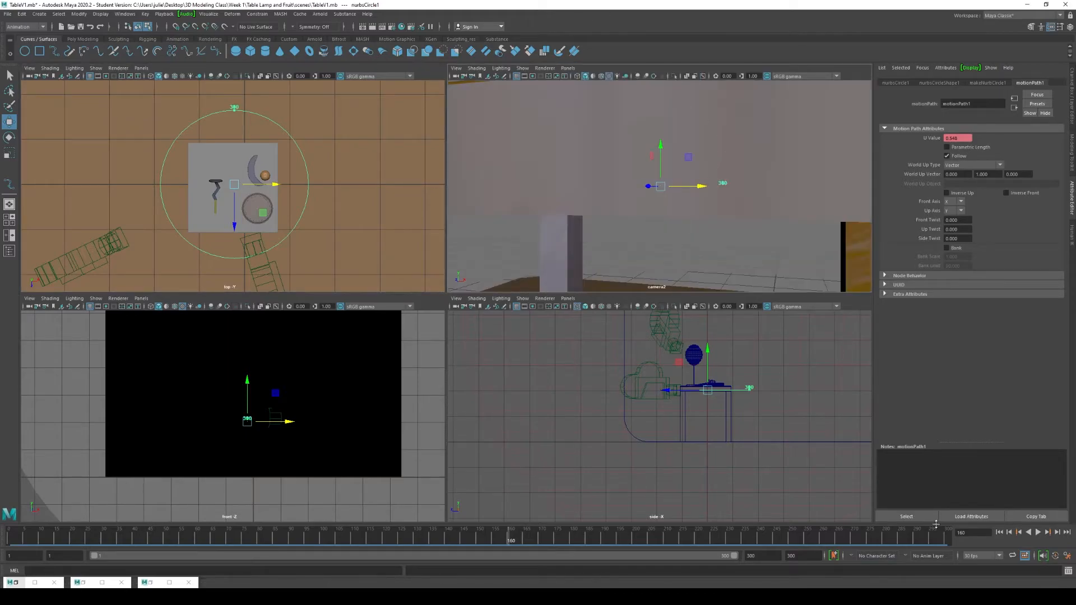
left_click(1038, 534)
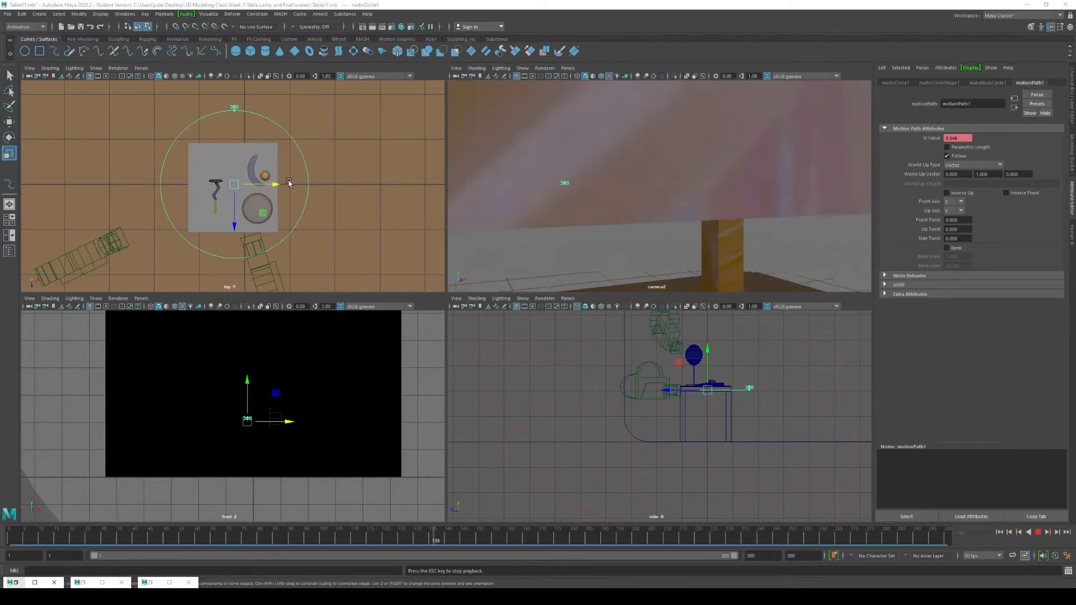
key("r")
left_click(341, 233)
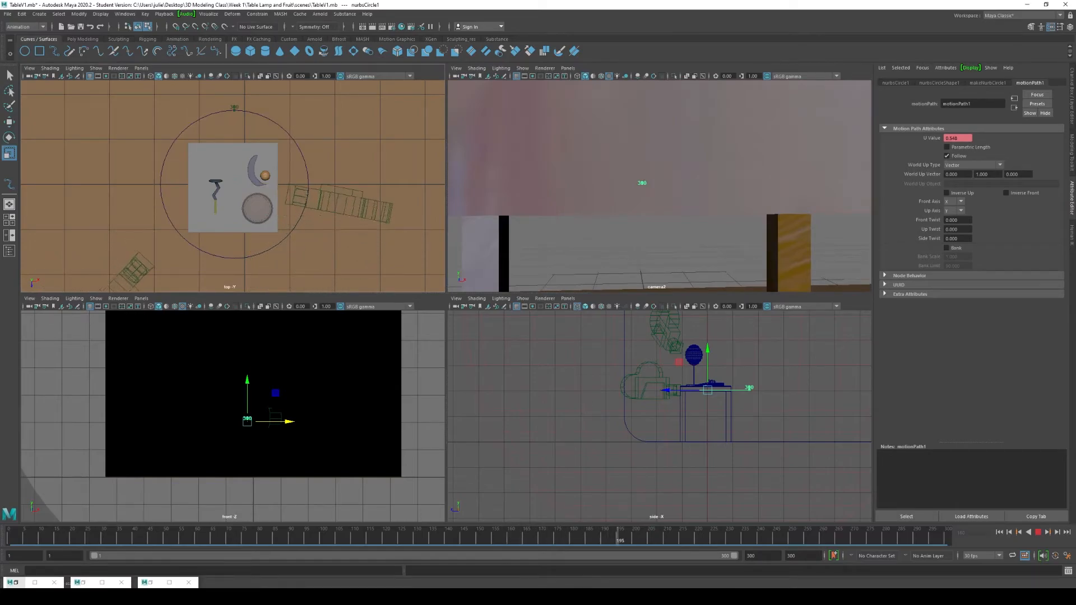
left_click(1037, 532)
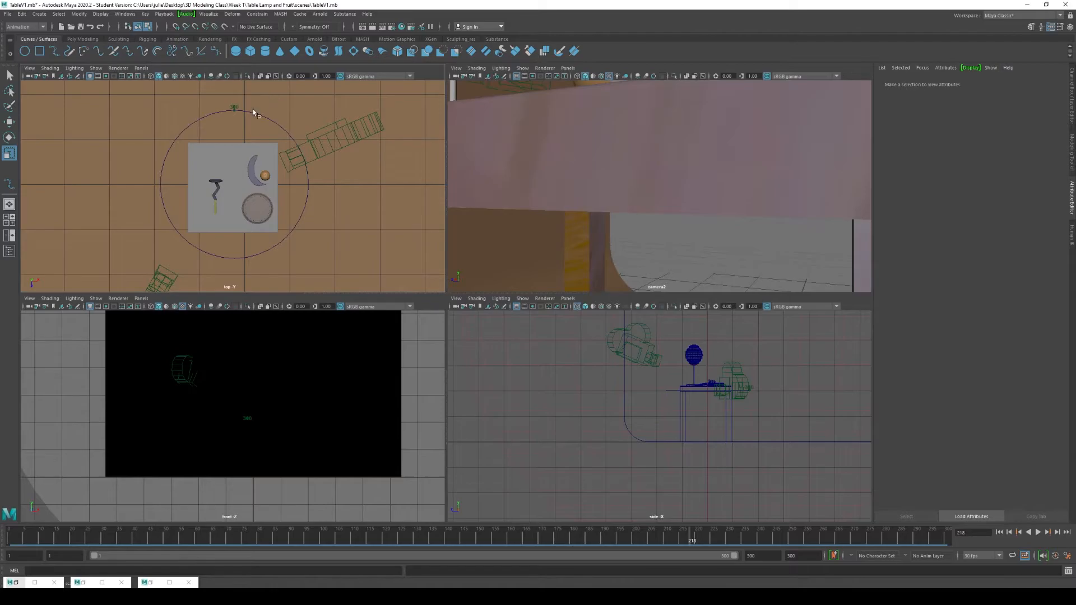
- Scale the circular path up uniformly to about 1.5 times its size, widening the camera's orbit around the table
left_click(9, 204)
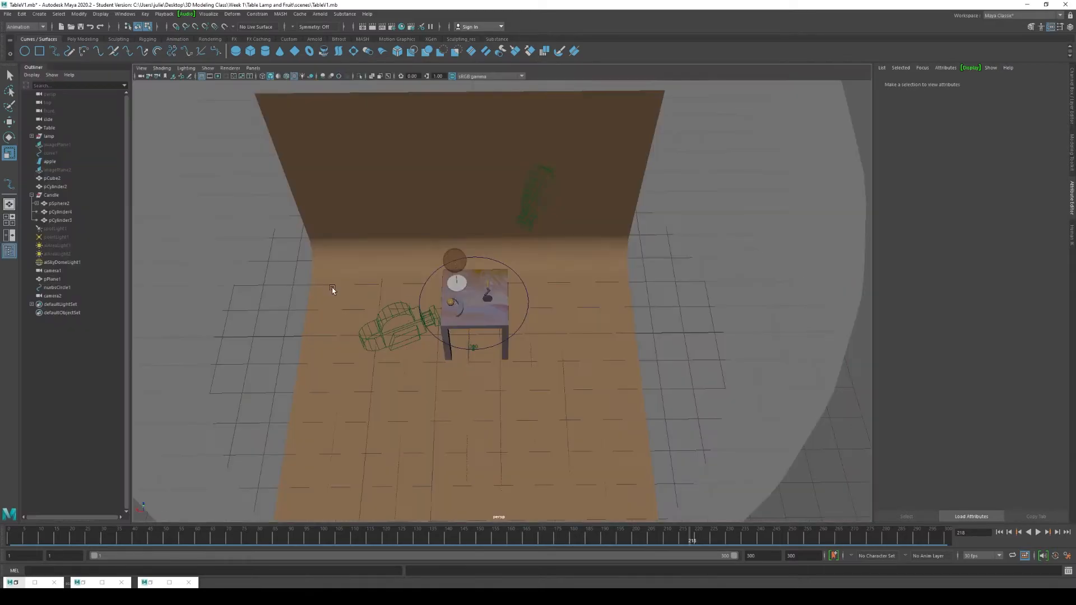
left_click(58, 287)
left_click_drag(476, 303, 518, 304)
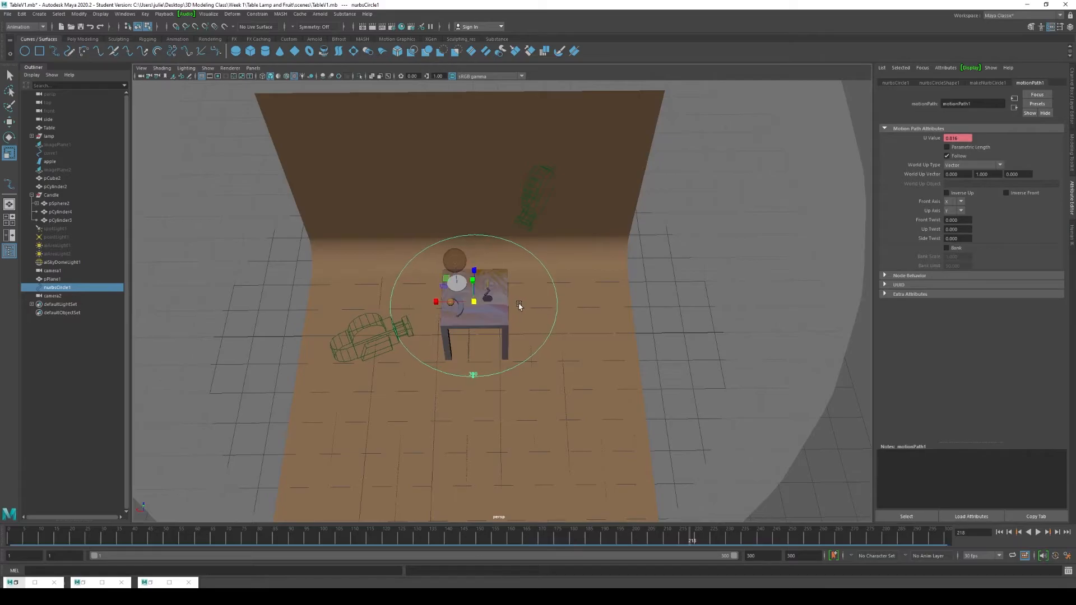
- Look through camera2 and play the animation to check the framing on the enlarged path
left_click(253, 68)
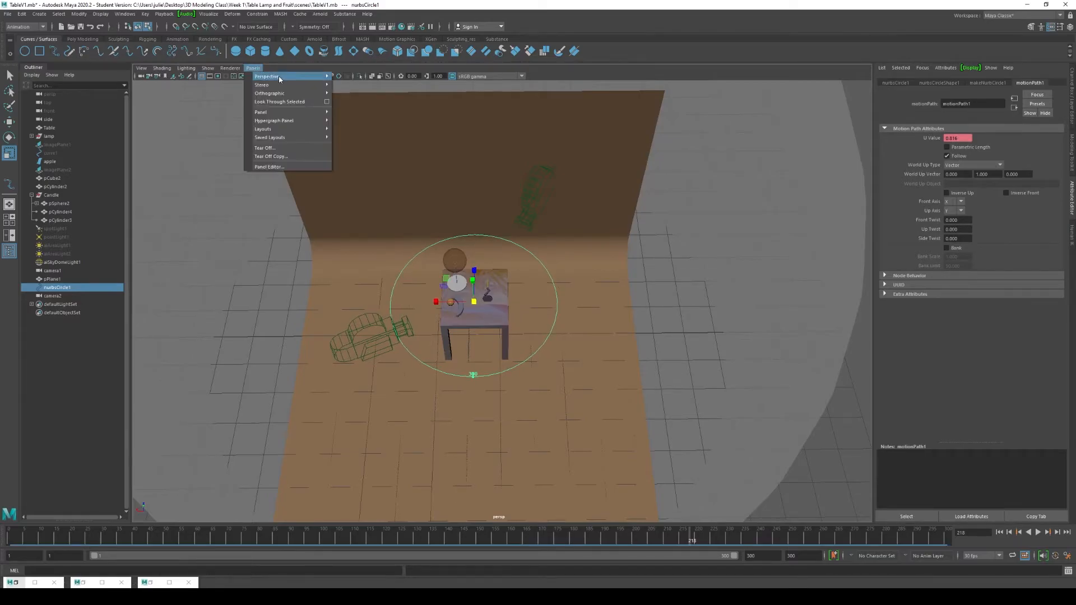
mouse_move(291, 79)
left_click(376, 87)
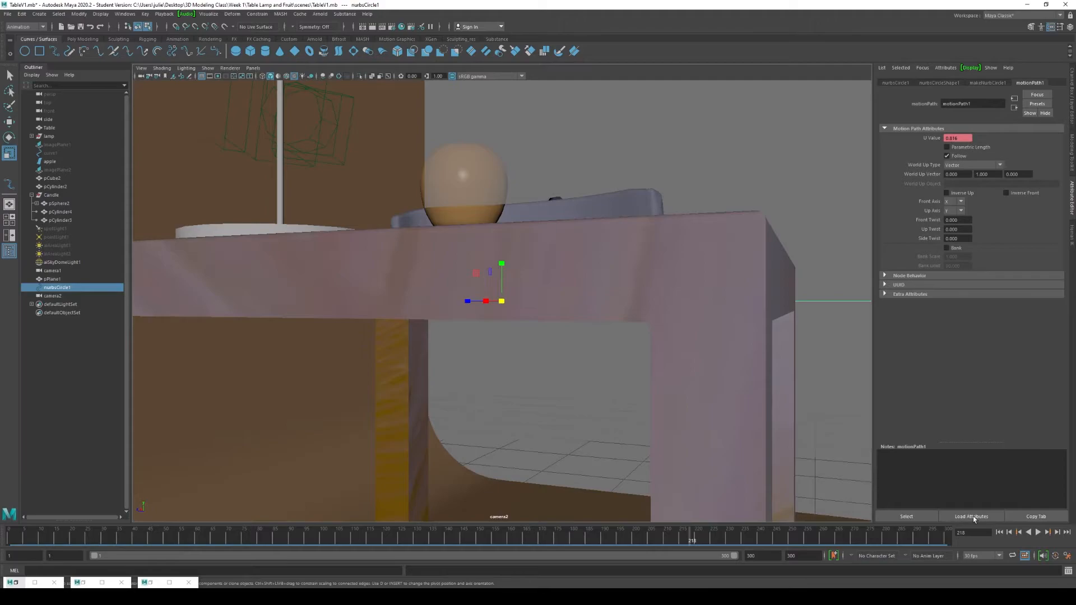
left_click(1037, 532)
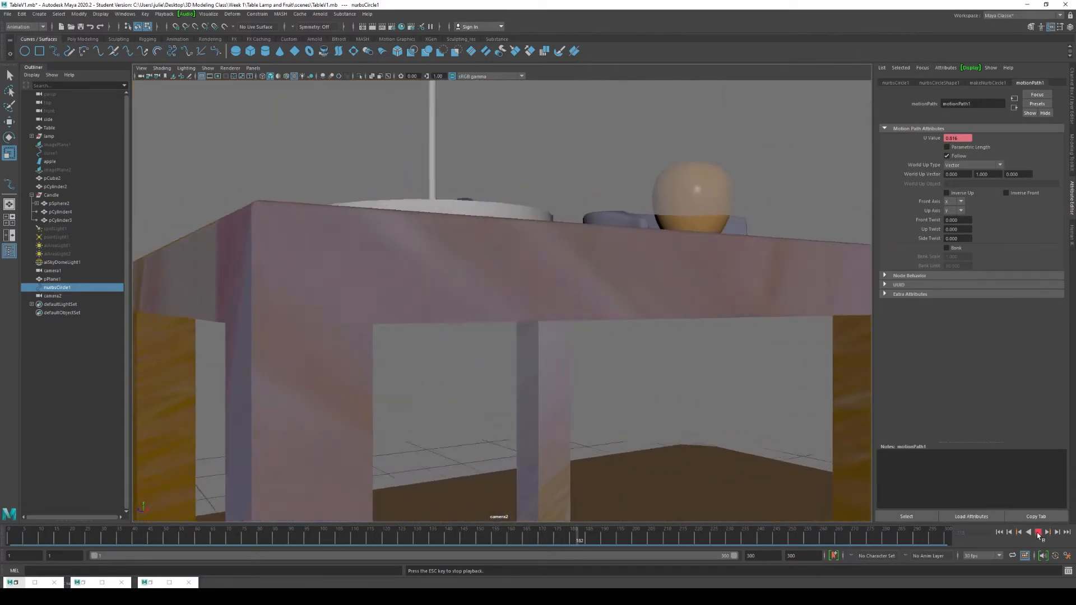
left_click(1036, 532)
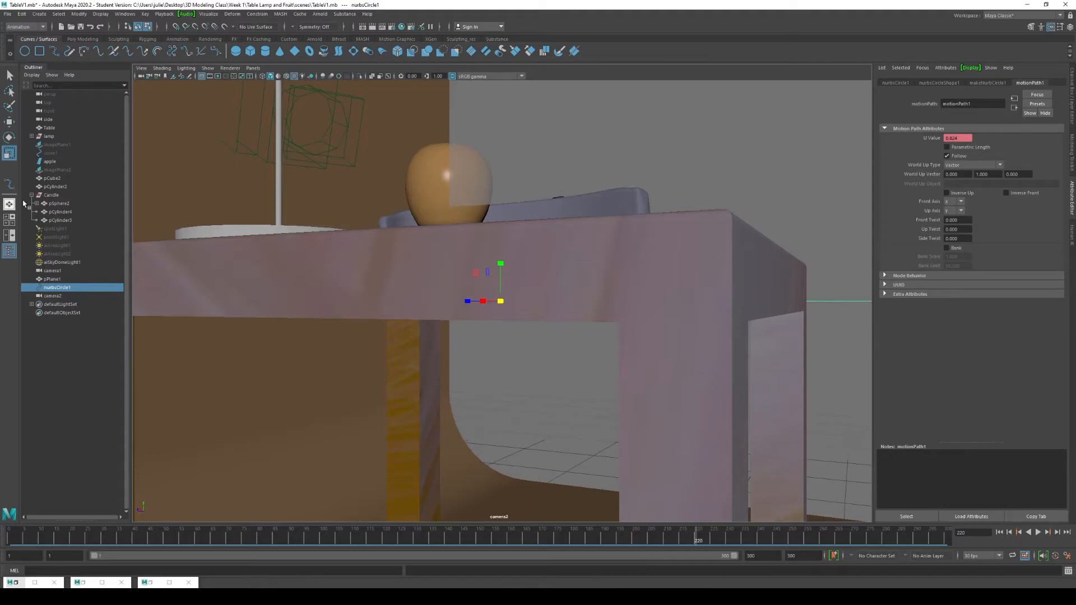
- Return to the persp camera and raise the circular path slightly above the tabletop
left_click(253, 68)
mouse_move(292, 76)
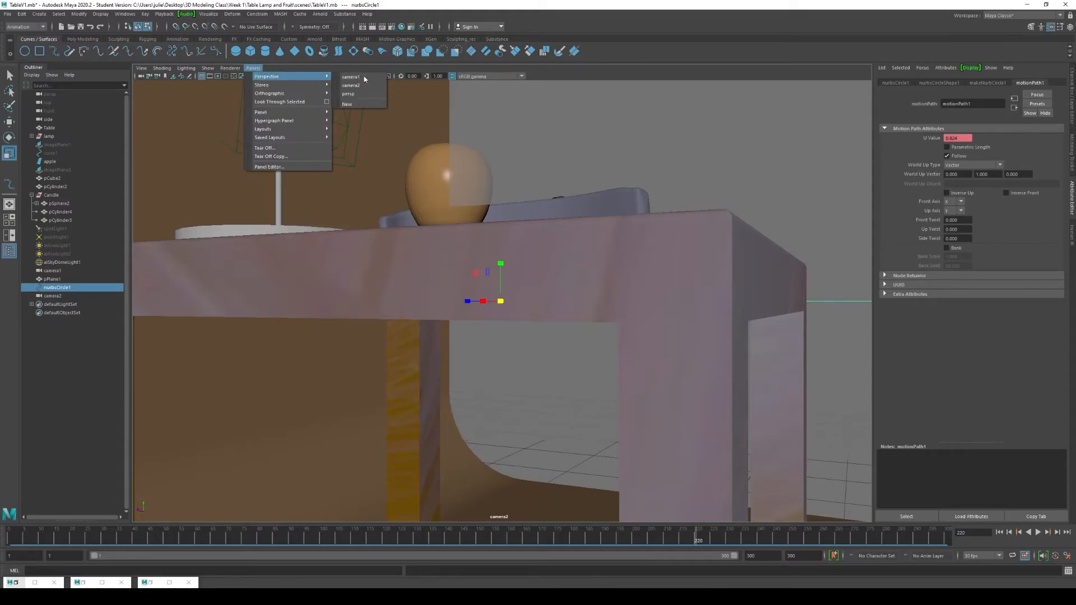
left_click(362, 95)
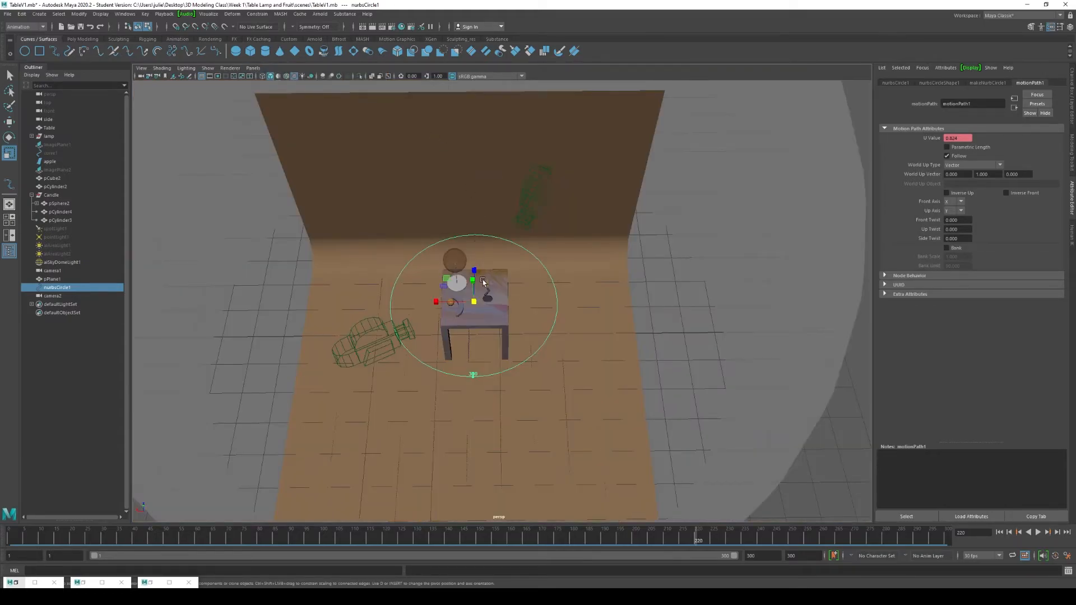
left_click_drag(520, 364, 511, 336, "alt")
key("w")
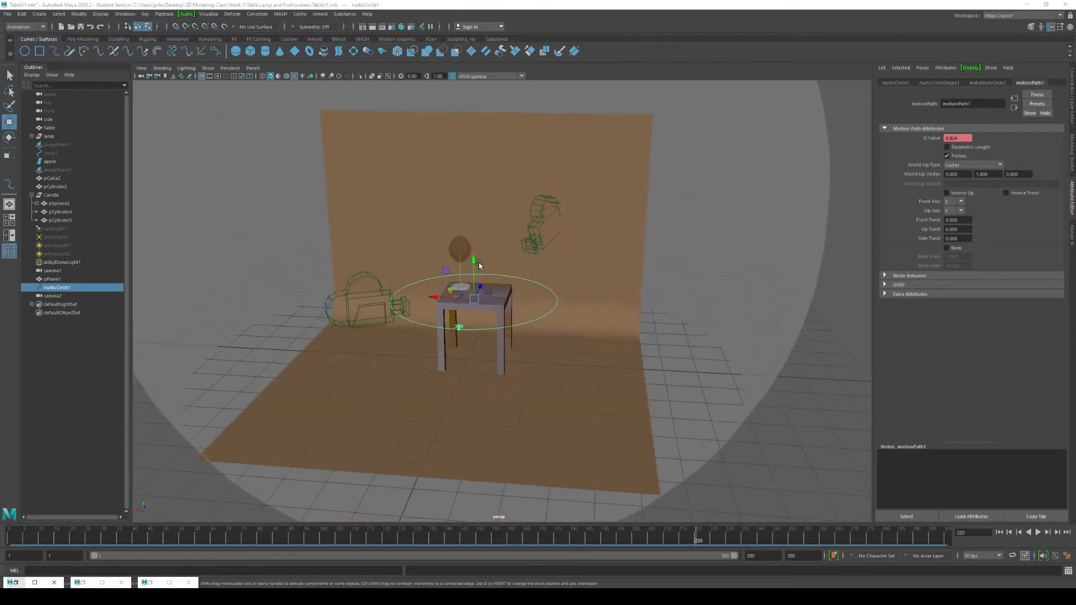
left_click_drag(474, 260, 473, 242)
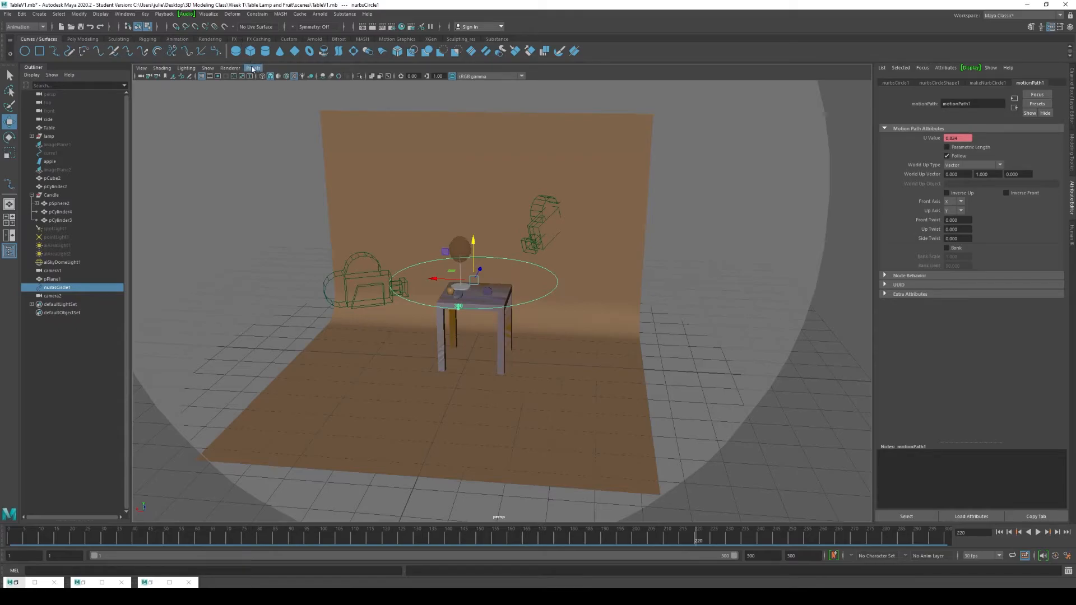
- Play the animation through camera2 to check the view of the tabletop objects from the raised path
left_click(252, 69)
mouse_move(269, 79)
left_click(363, 88)
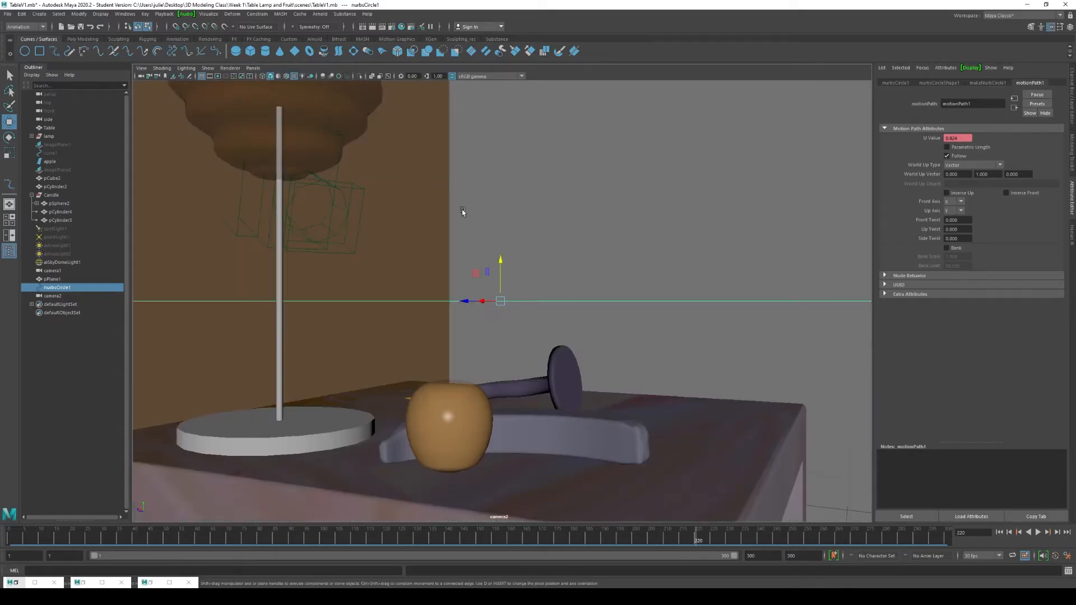
left_click(1037, 533)
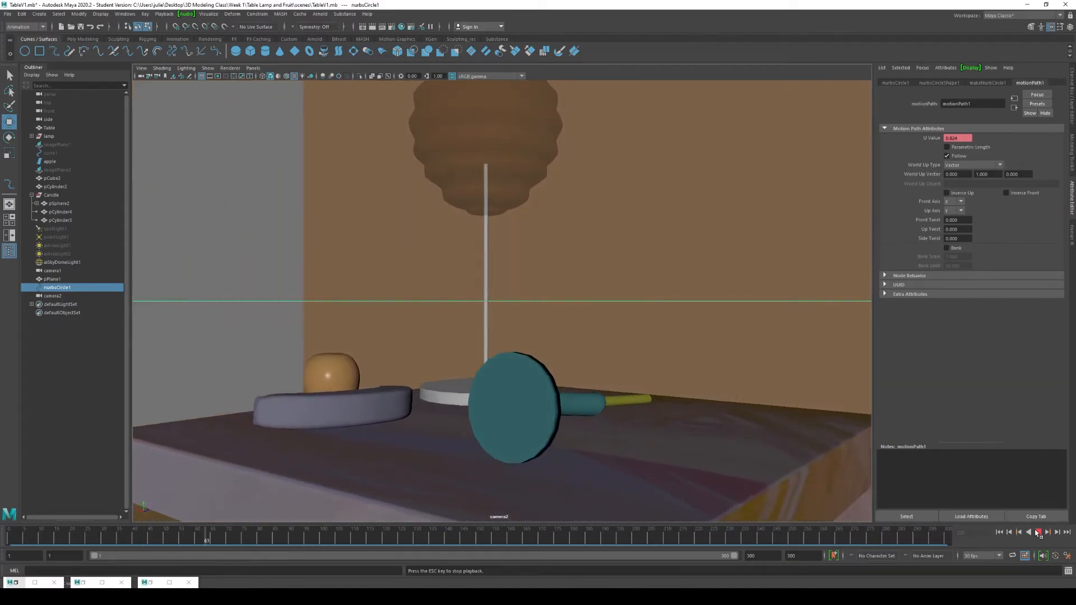
left_click(1037, 532)
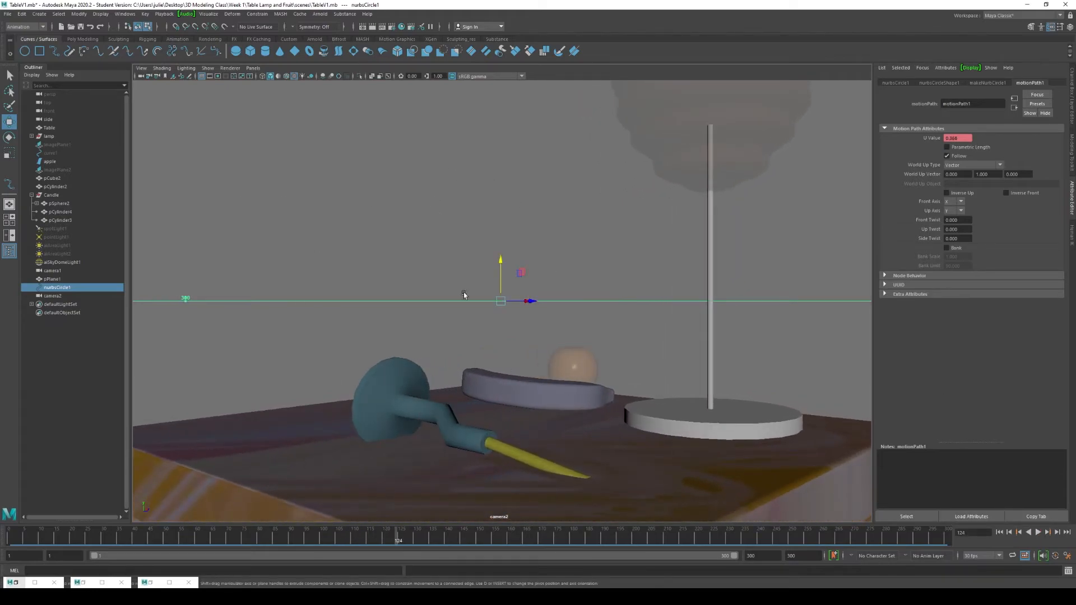
- Draw an S-shaped EP curve in the side view, running from above the table down to the floor
left_click(8, 221)
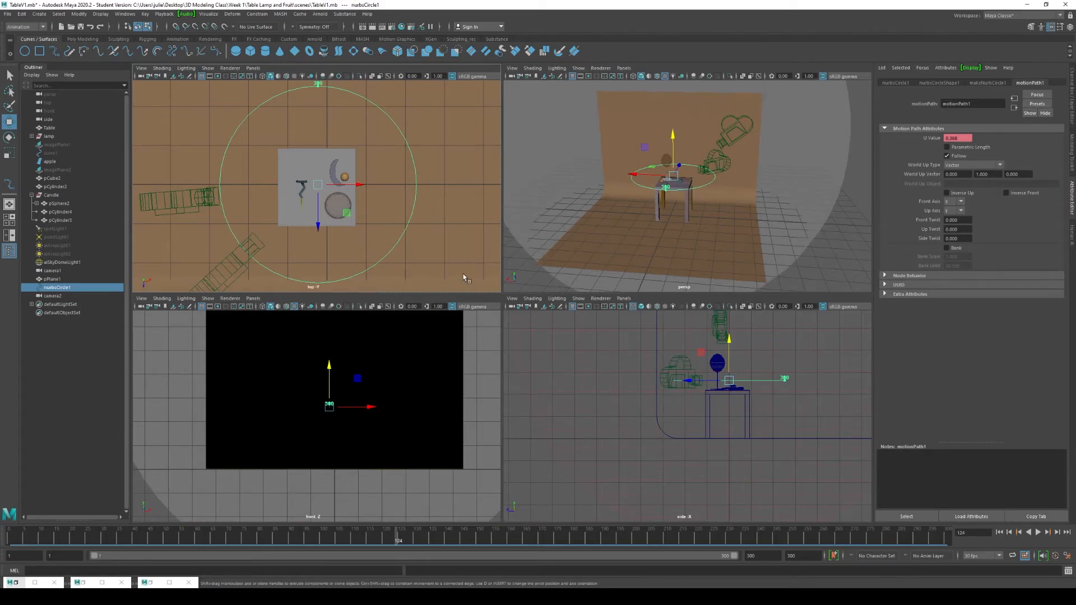
left_click(614, 359)
key("space")
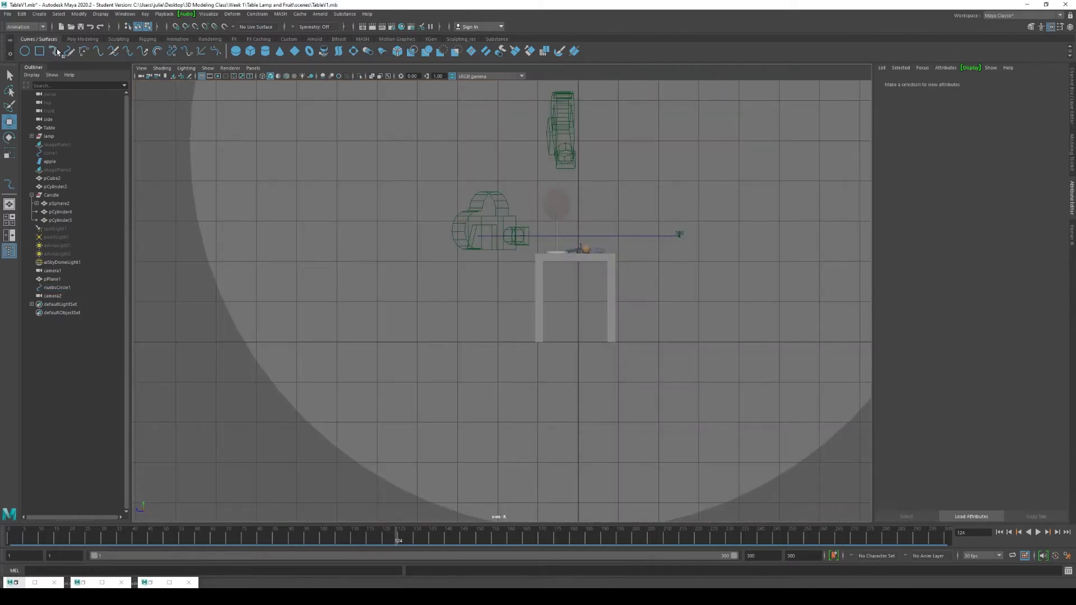
left_click(54, 52)
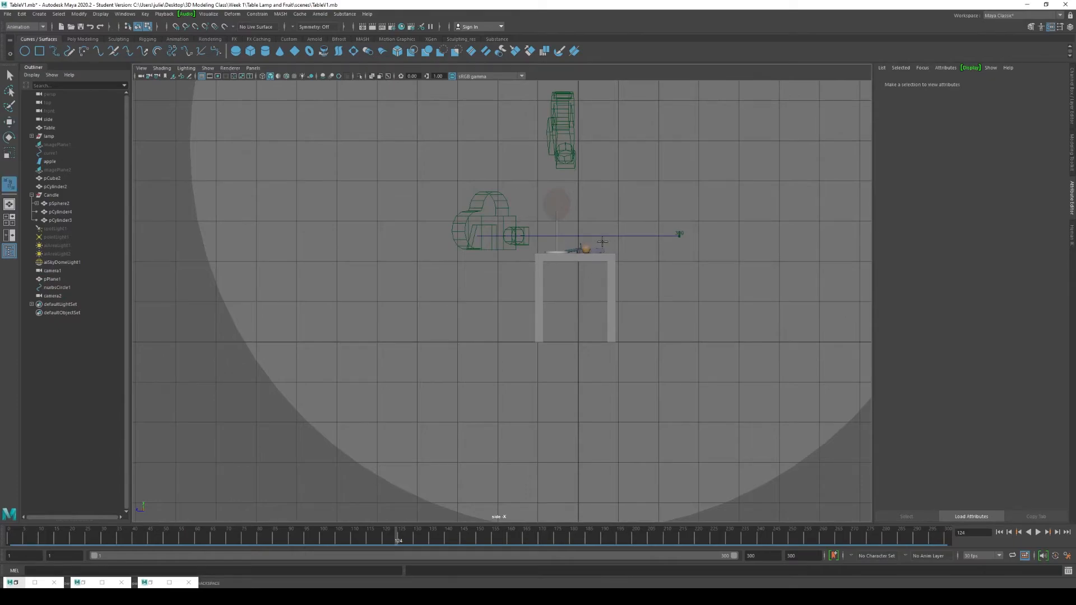
left_click(596, 173)
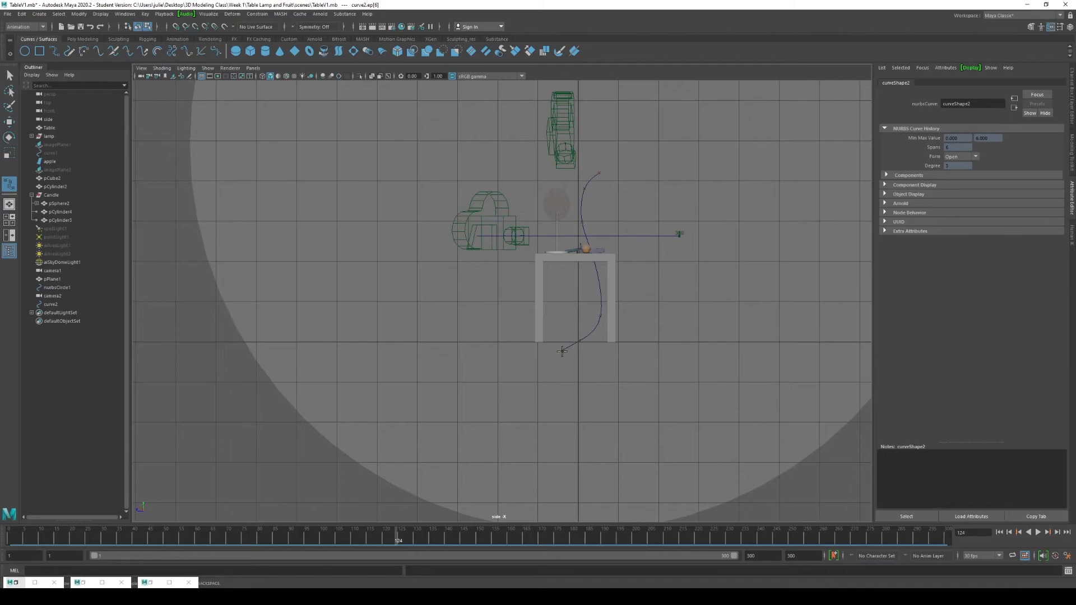
key("w")
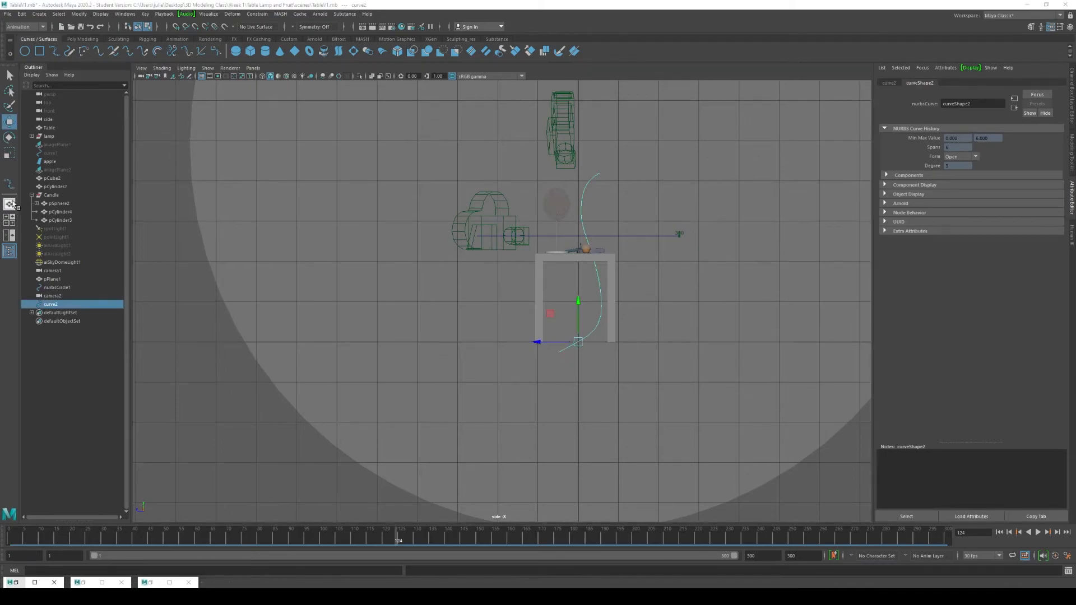
- Switch from the side view to the persp camera and create a third camera in the scene
left_click(253, 67)
mouse_move(277, 78)
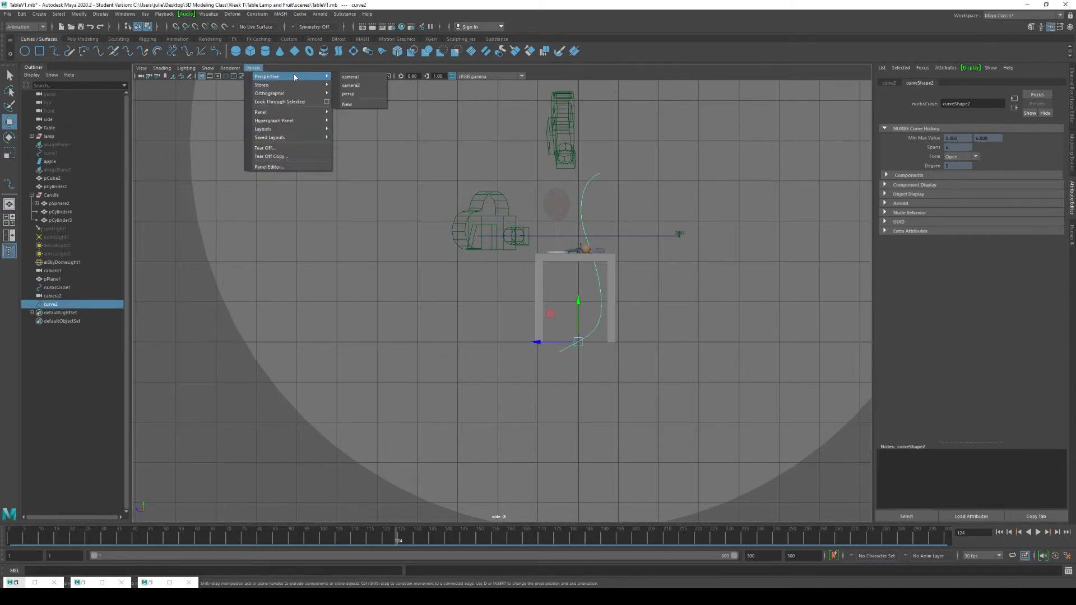
left_click(358, 95)
scroll(425, 194, "down", 1)
left_click_drag(412, 373, 491, 380)
left_click_drag(515, 334, 501, 259, "alt")
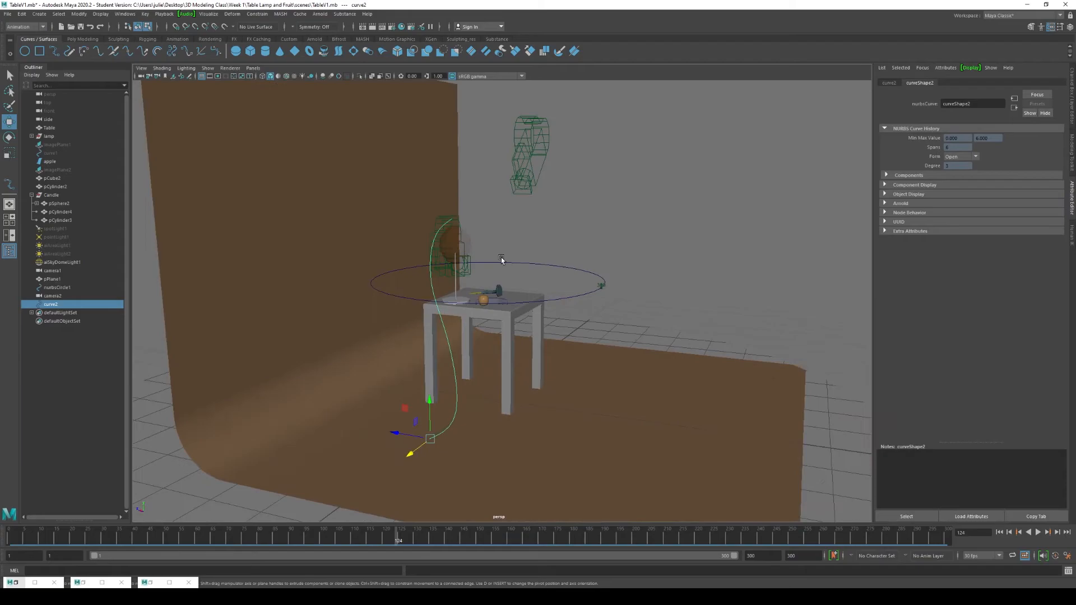
scroll(475, 189, "down", 3)
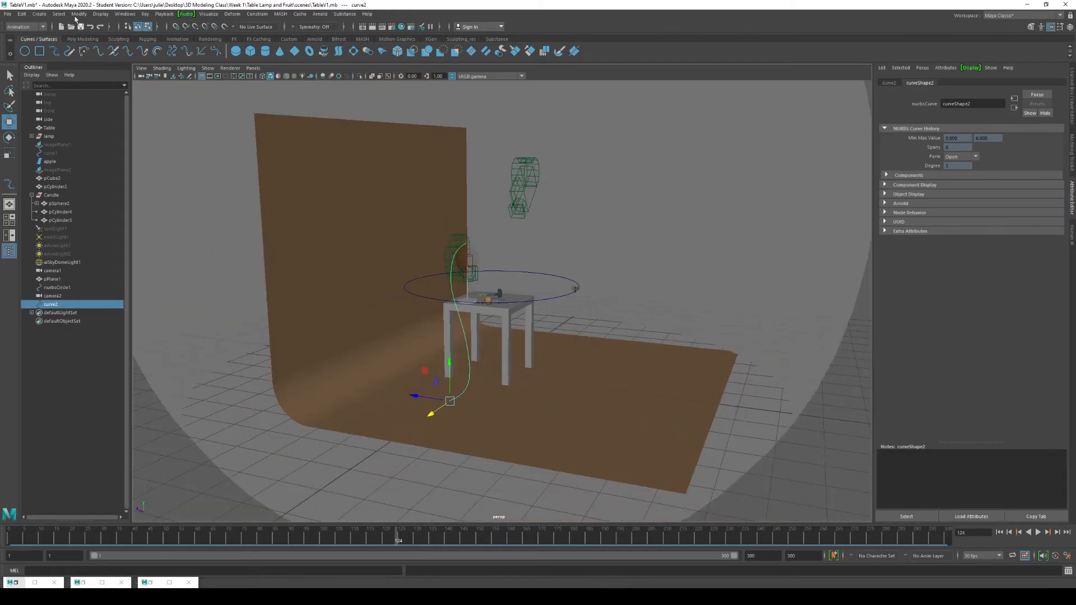
left_click(40, 14)
mouse_move(84, 68)
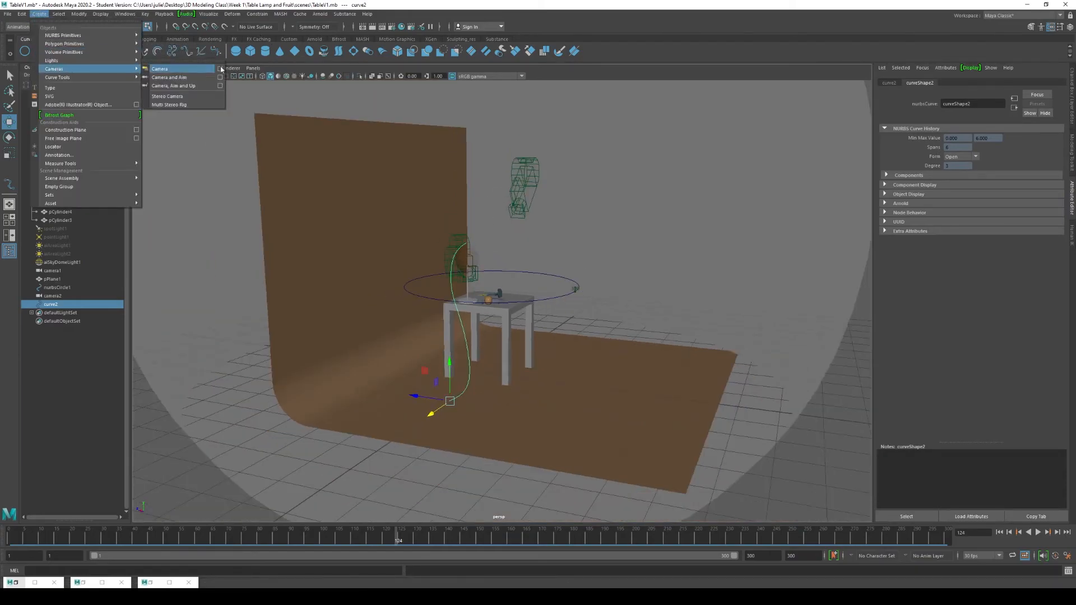
left_click(205, 71)
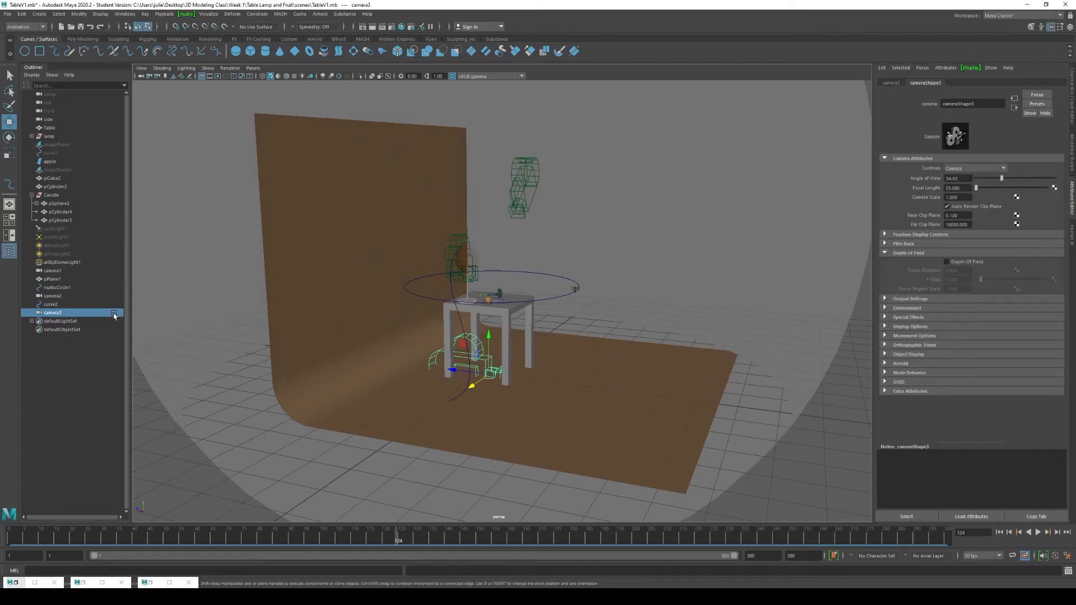
- Attach the new camera to the S-shaped curve as a motion path and preview its travel, stopping at frame 50
left_click(51, 304, "ctrl")
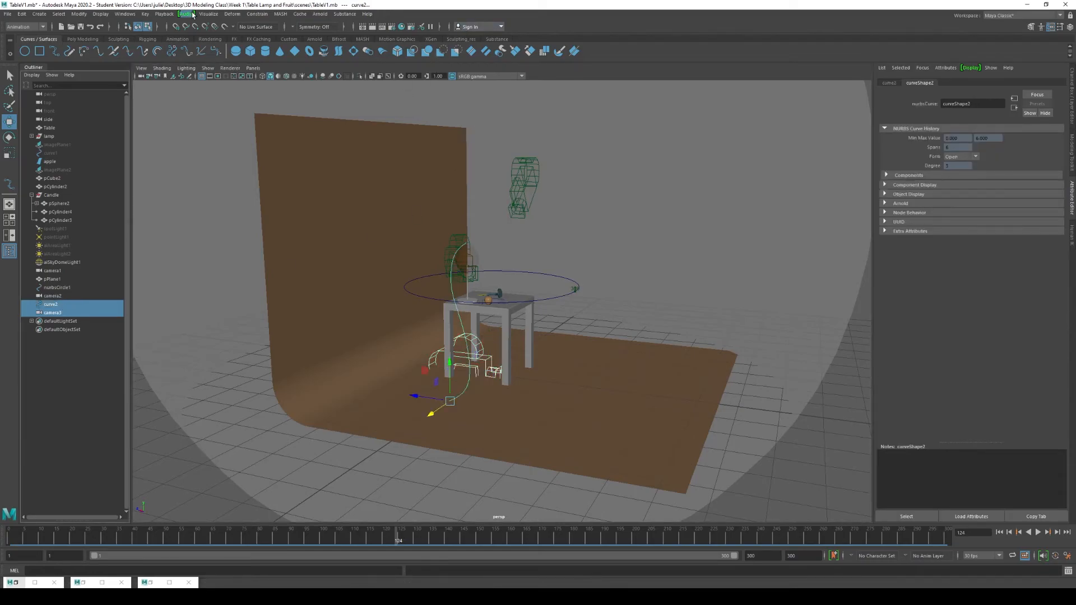
left_click(257, 14)
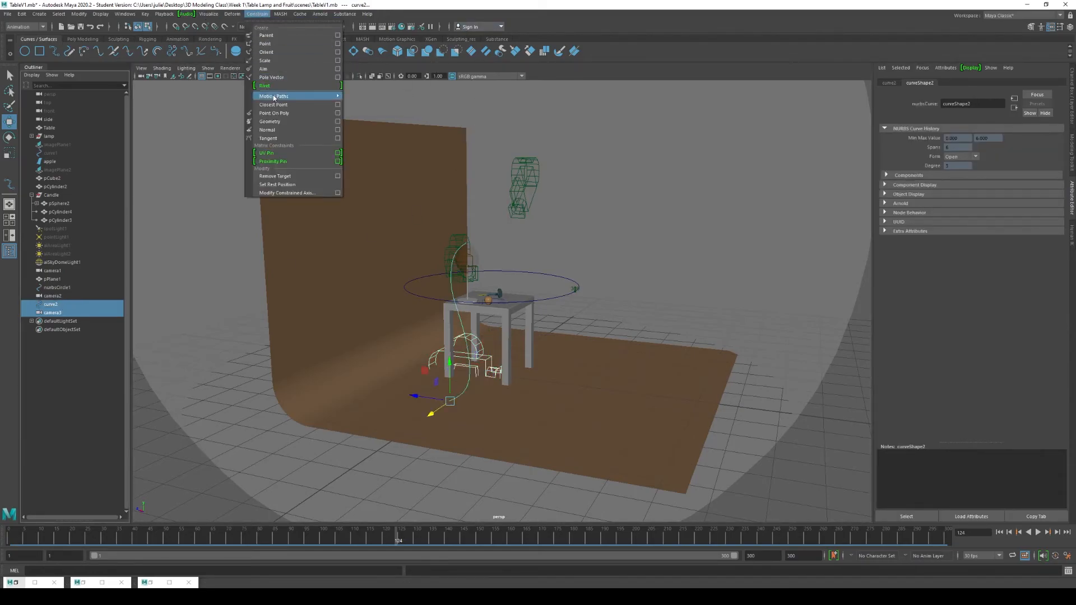
mouse_move(274, 98)
left_click(373, 96)
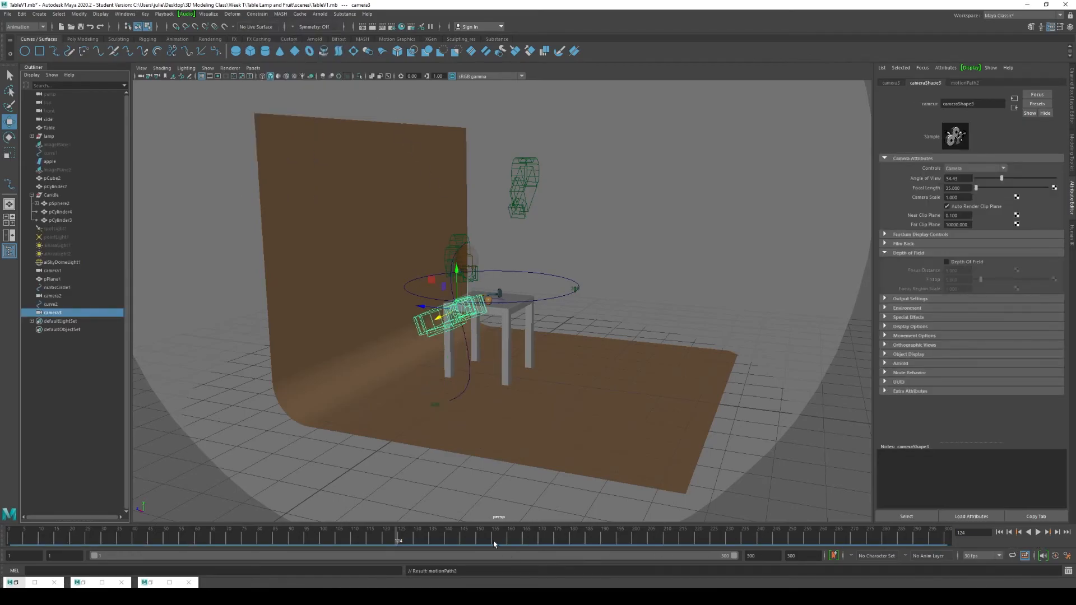
key("alt+v")
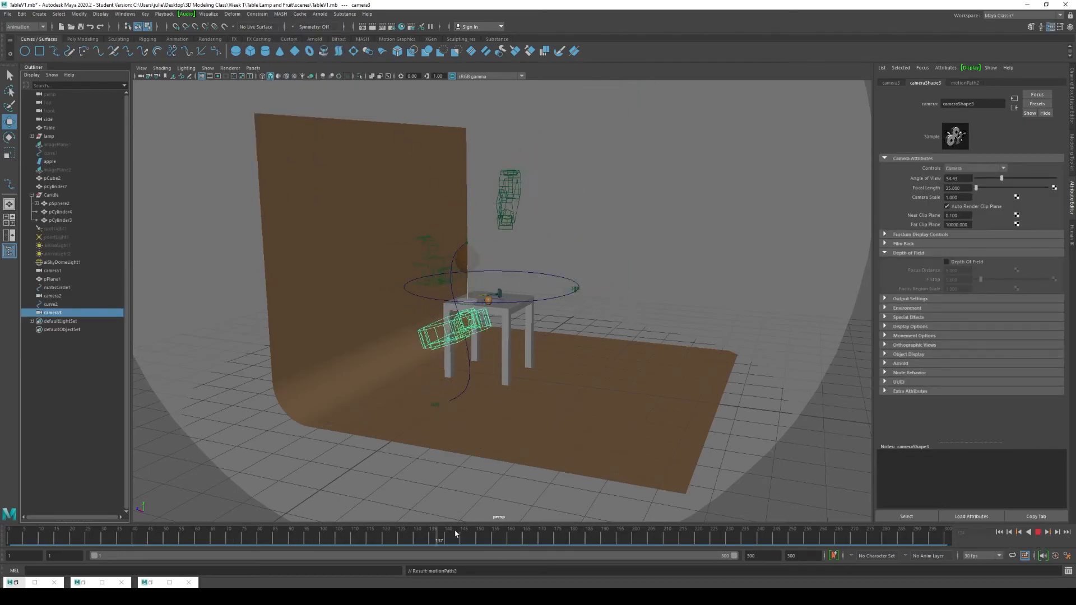
left_click_drag(172, 553, 165, 552)
- Enable Inverse Front on the new camera's motion path, preview the animation, and return to the first frame
left_click(959, 83)
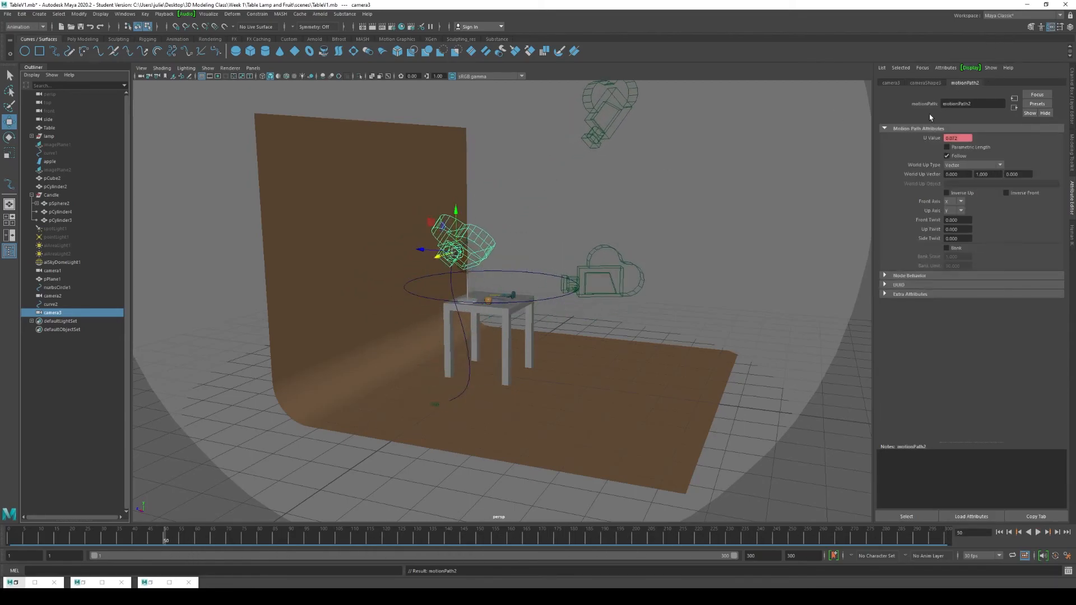
left_click(956, 203)
left_click(993, 197)
left_click(1006, 193)
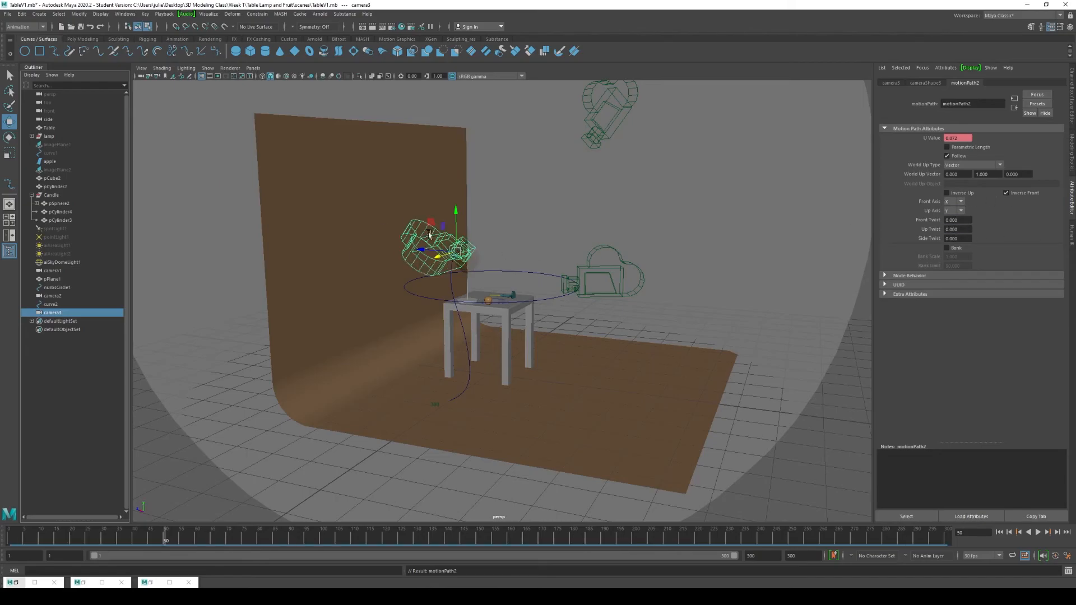
left_click(1037, 533)
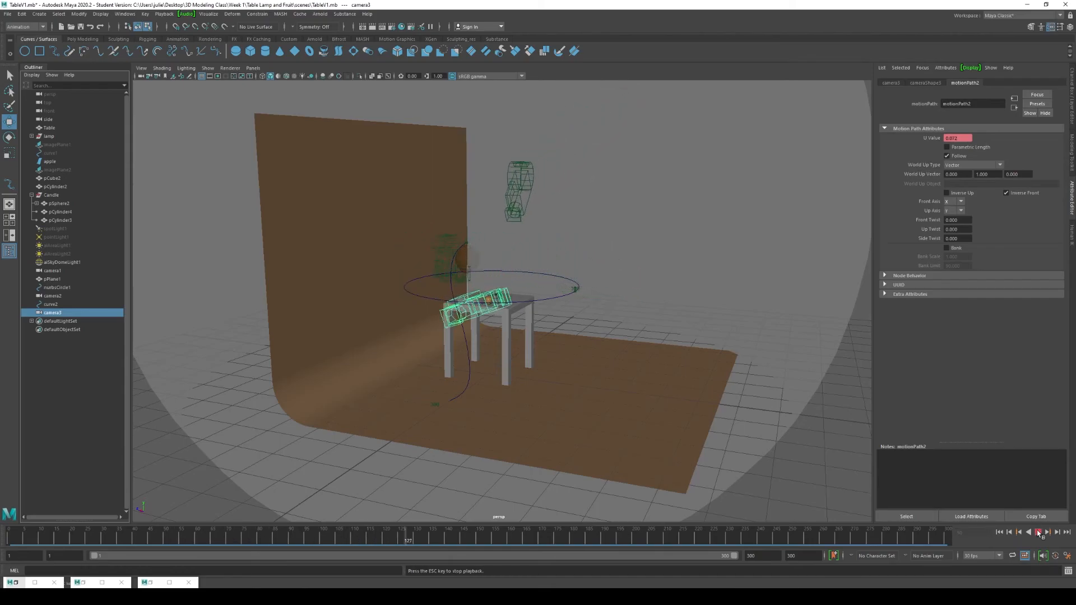
left_click(1037, 533)
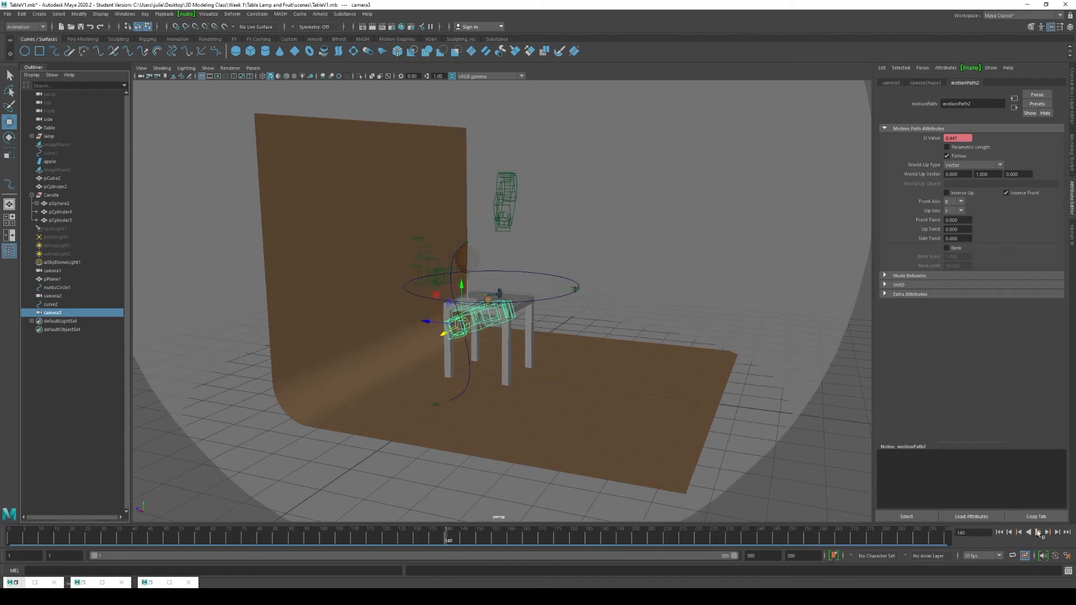
left_click(1000, 533)
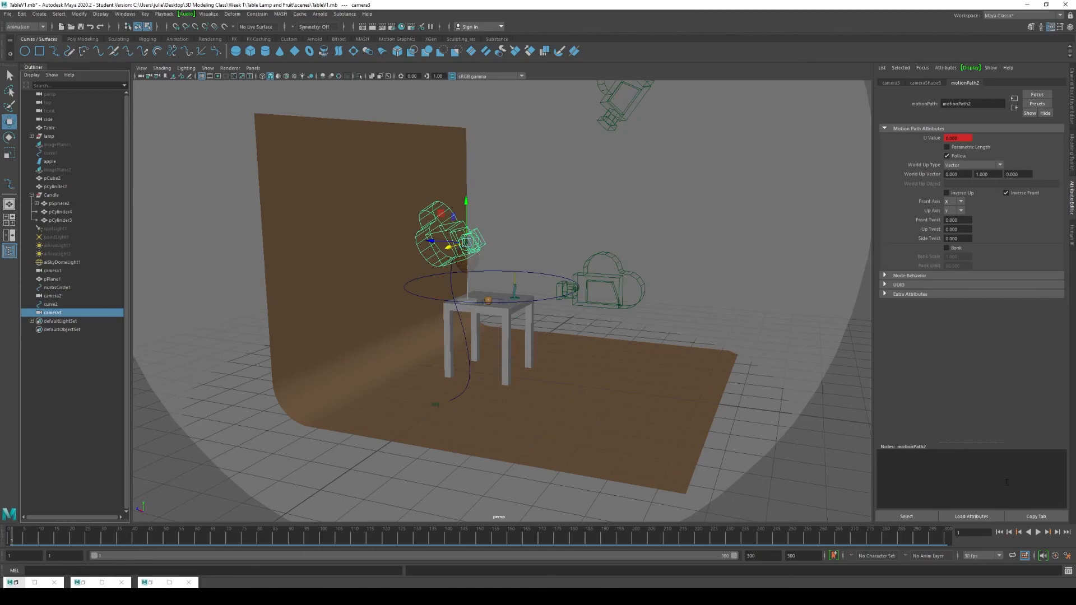
- Turn off Follow on the new camera's motion path and play the animation to check its movement down the curve
left_click(948, 156)
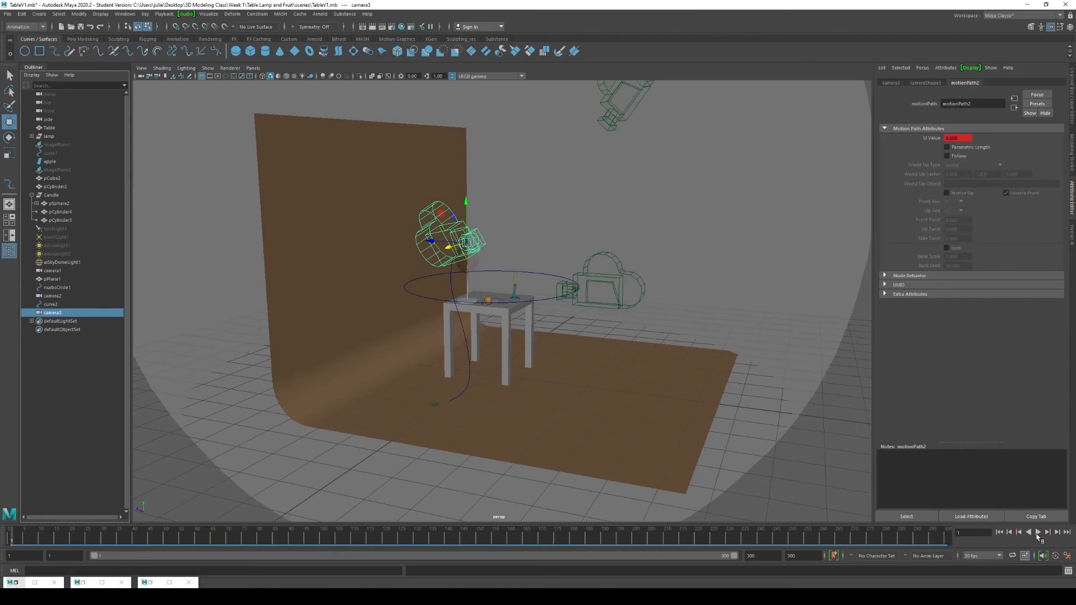
left_click(1038, 532)
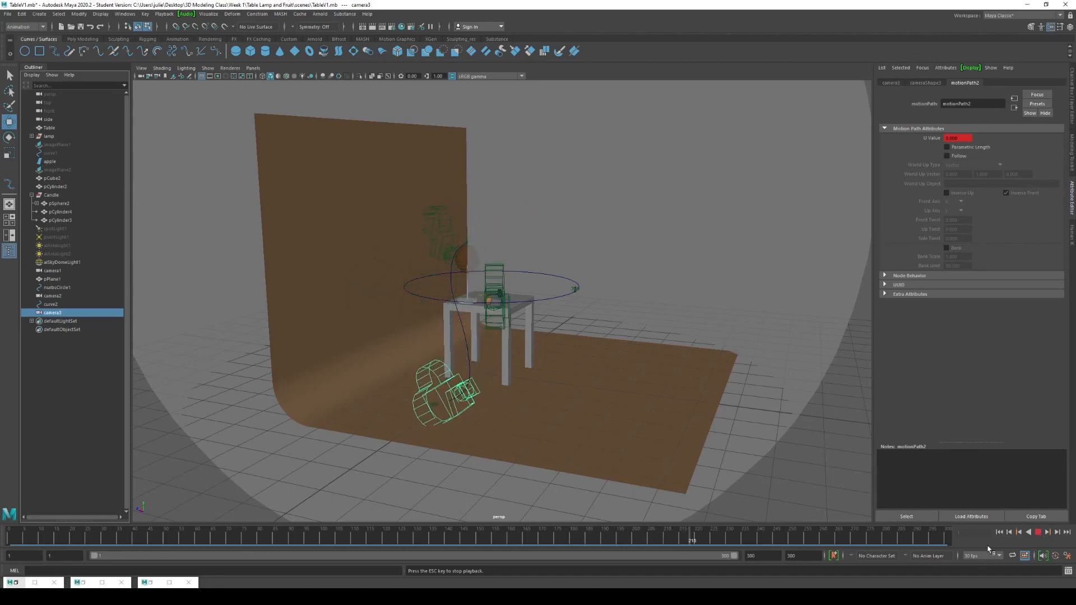
left_click(1038, 533)
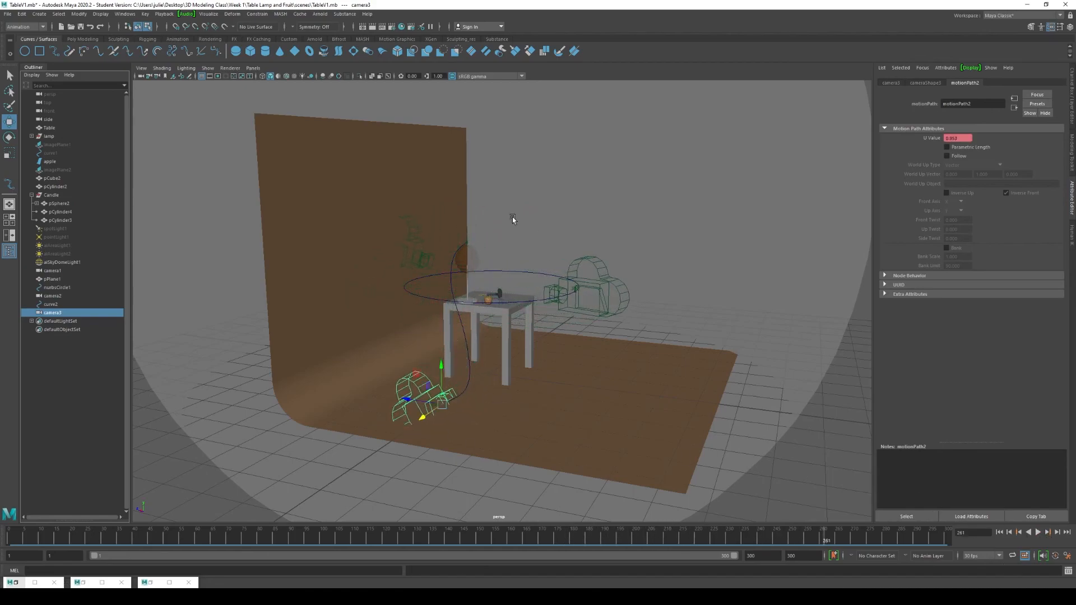
- Play the animation through camera3 from the first frame to check its framing, and return to the persp camera
left_click(252, 68)
mouse_move(302, 75)
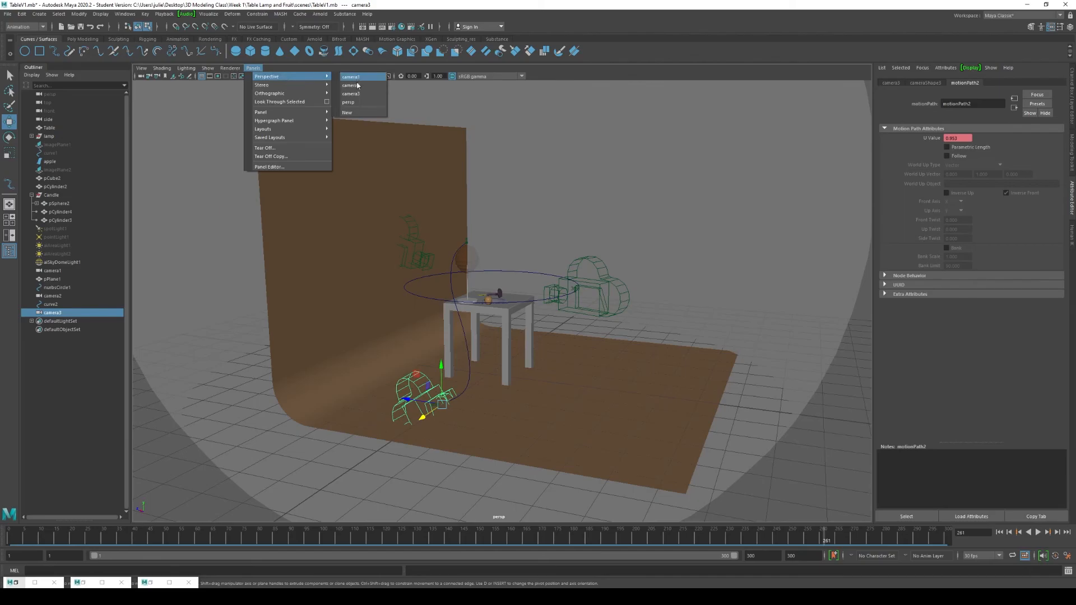
left_click(356, 93)
left_click(1017, 533)
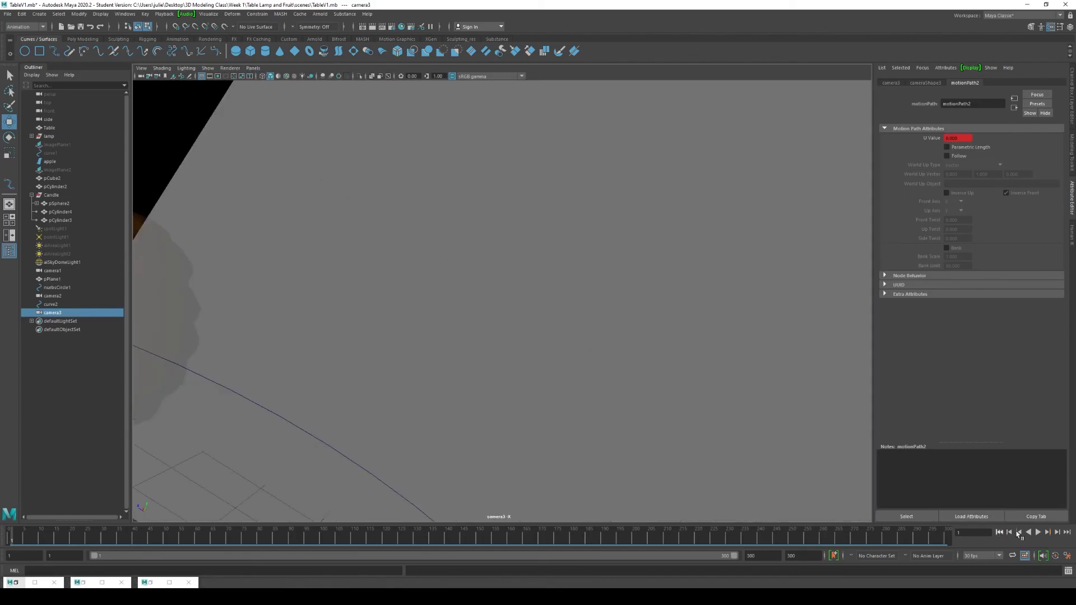
left_click(1038, 532)
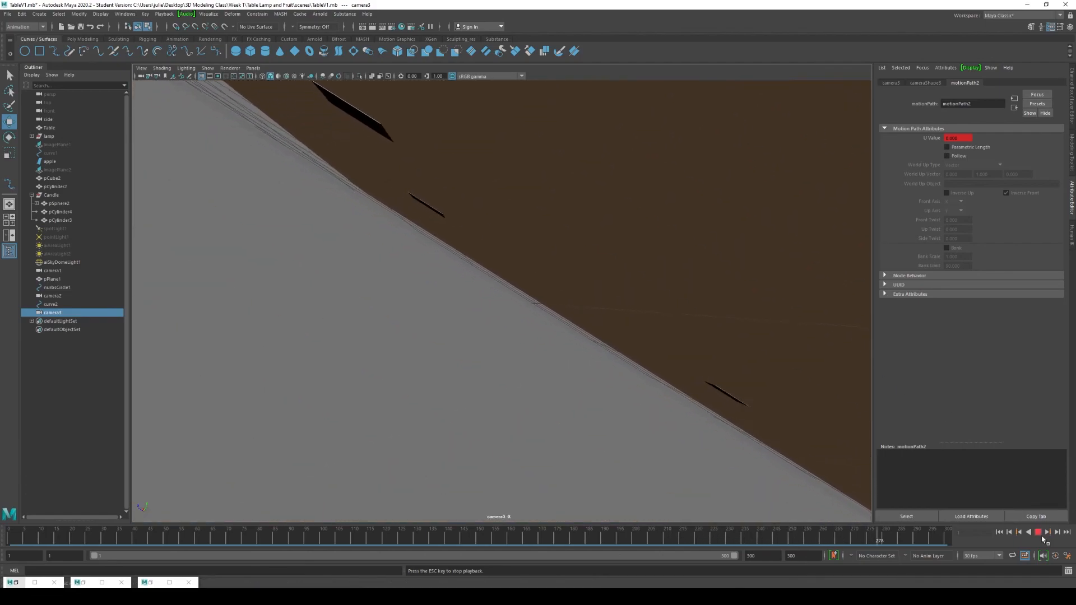
left_click(1040, 532)
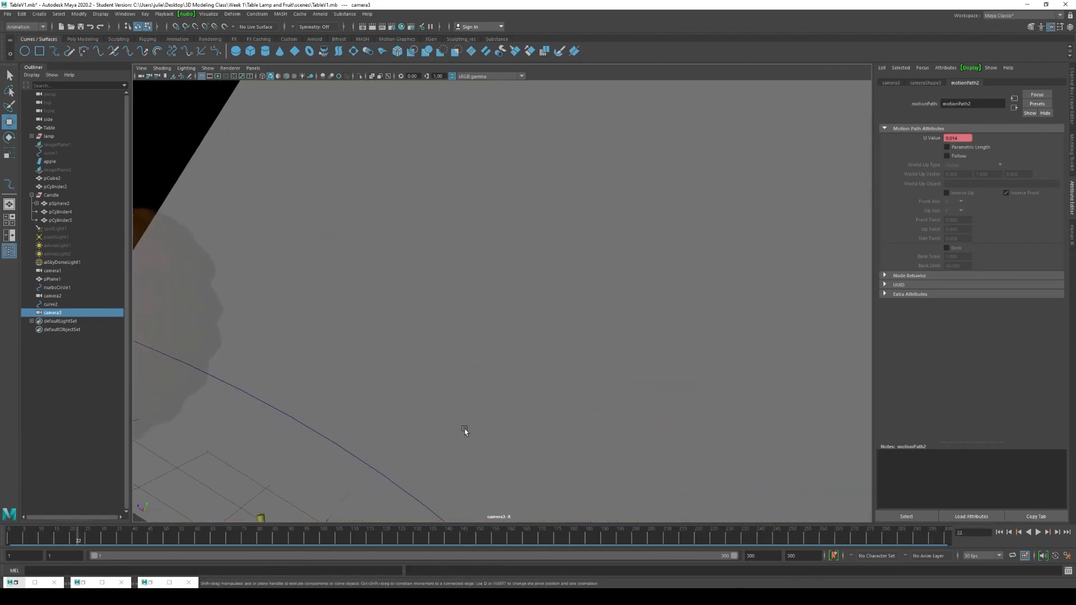
left_click(252, 68)
mouse_move(292, 75)
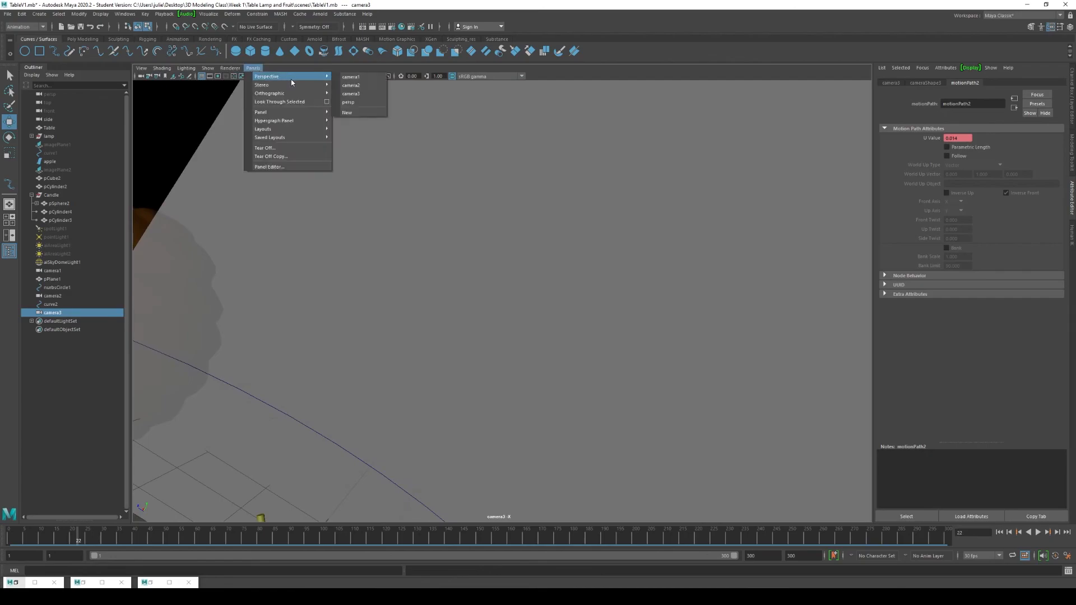
left_click(359, 96)
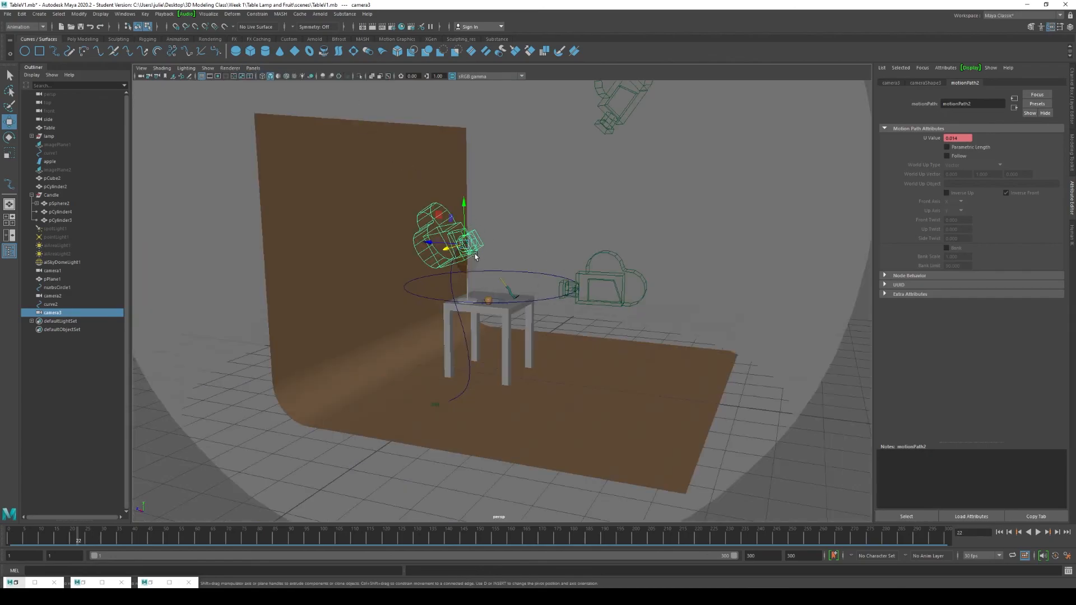